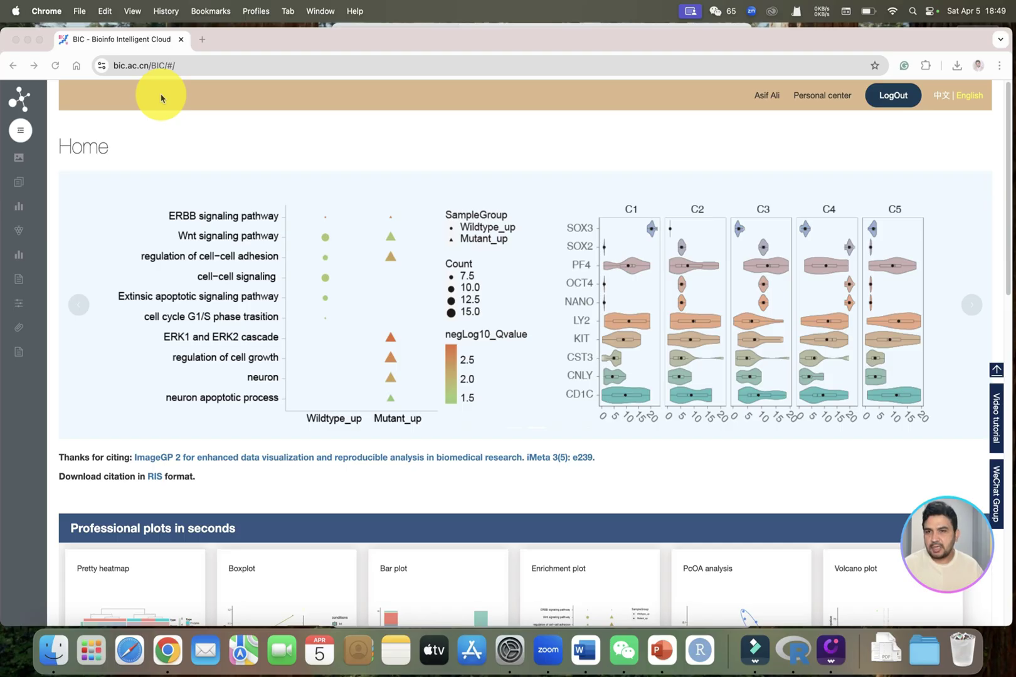
Step: Expand the Data transform and extraction category on the BIC home page
{"action": "scroll", "coordinate": [153, 153], "scroll_direction": "down", "scroll_amount": 2}
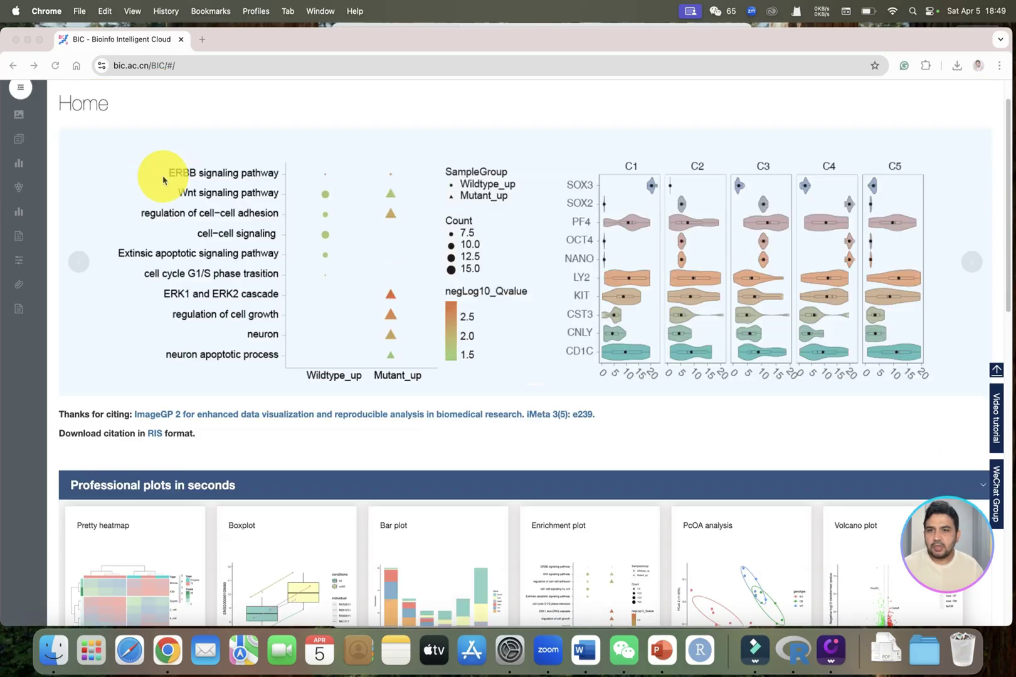
{"action": "scroll", "coordinate": [165, 201], "scroll_direction": "down", "scroll_amount": 5}
{"action": "scroll", "coordinate": [186, 295], "scroll_direction": "down", "scroll_amount": 2}
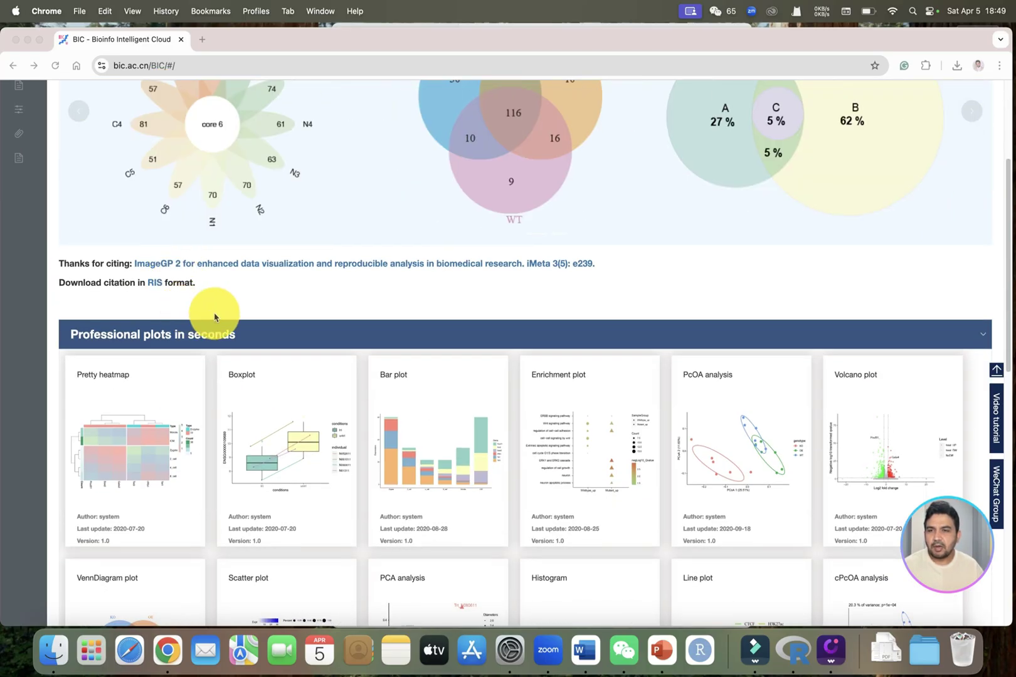
{"action": "scroll", "coordinate": [291, 324], "scroll_direction": "down", "scroll_amount": 1}
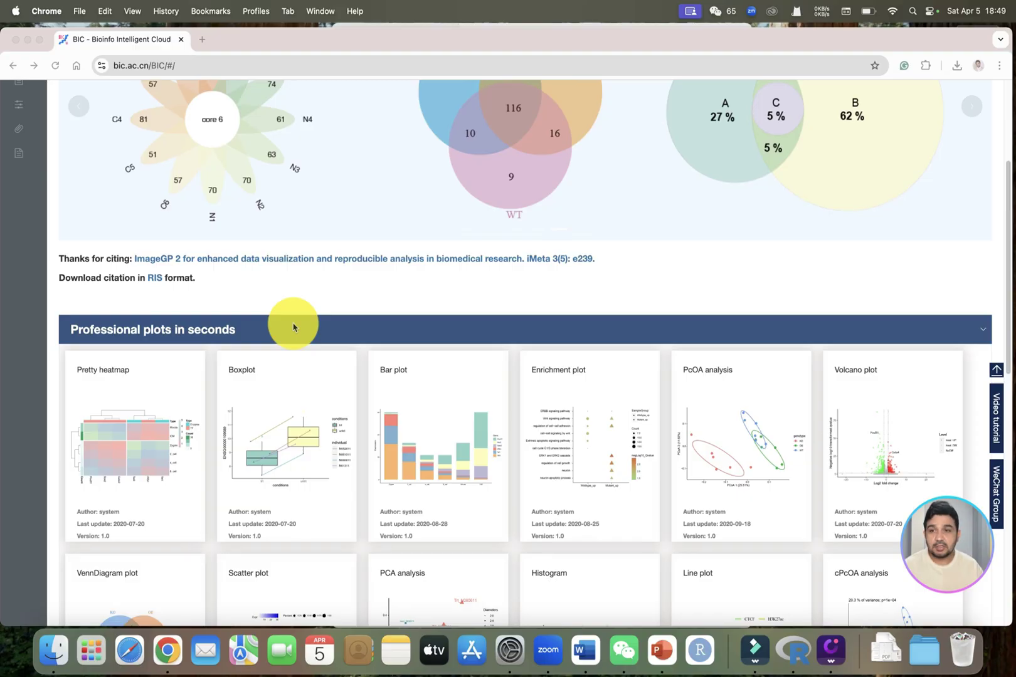
{"action": "scroll", "coordinate": [292, 327], "scroll_direction": "down", "scroll_amount": 6}
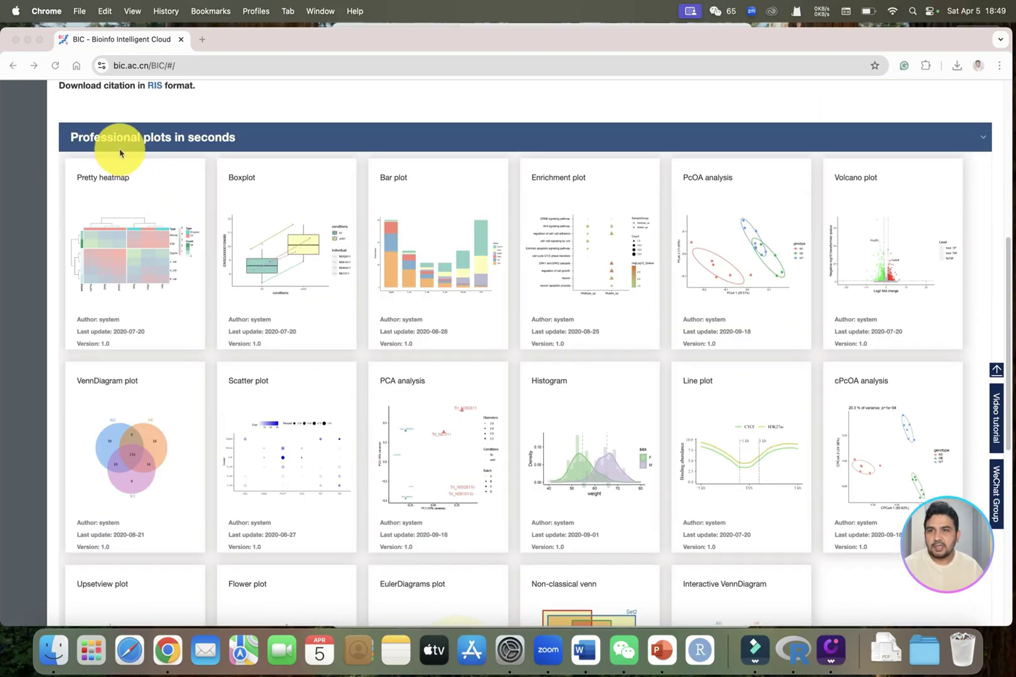
{"action": "scroll", "coordinate": [126, 216], "scroll_direction": "up", "scroll_amount": 3}
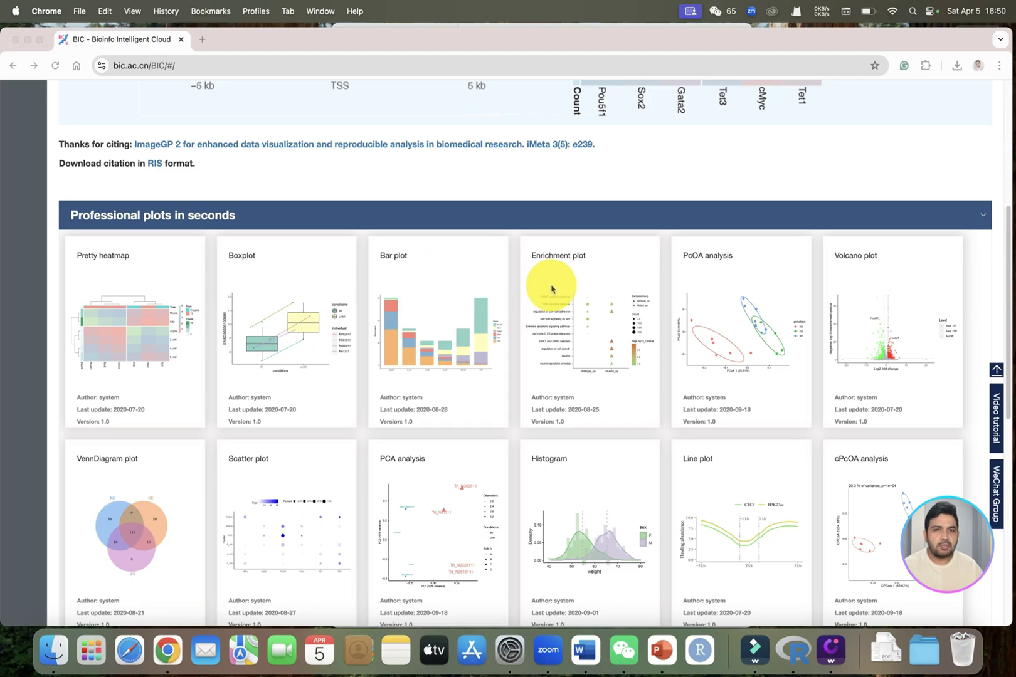
{"action": "scroll", "coordinate": [601, 311], "scroll_direction": "down", "scroll_amount": 5}
{"action": "scroll", "coordinate": [454, 379], "scroll_direction": "down", "scroll_amount": 9}
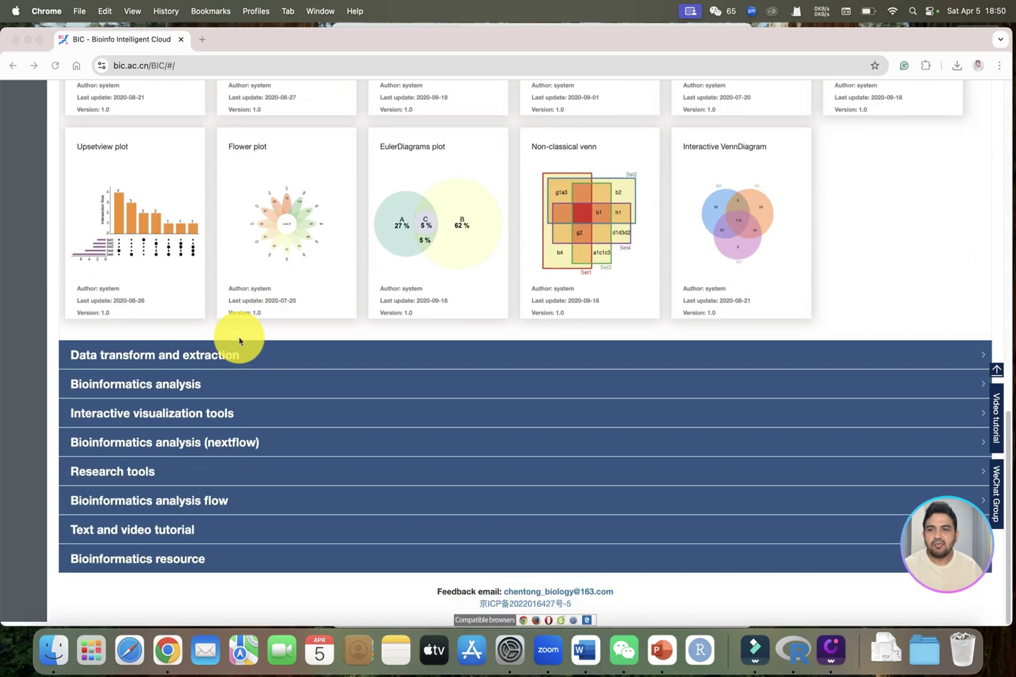
{"action": "left_click", "coordinate": [130, 363]}
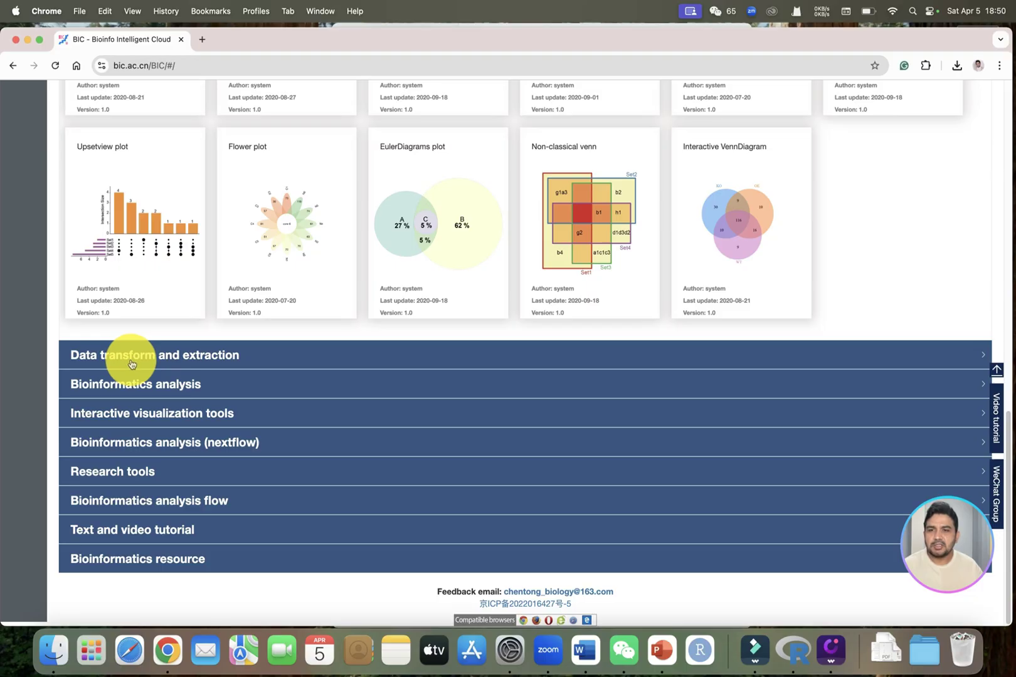
{"action": "left_click", "coordinate": [200, 360]}
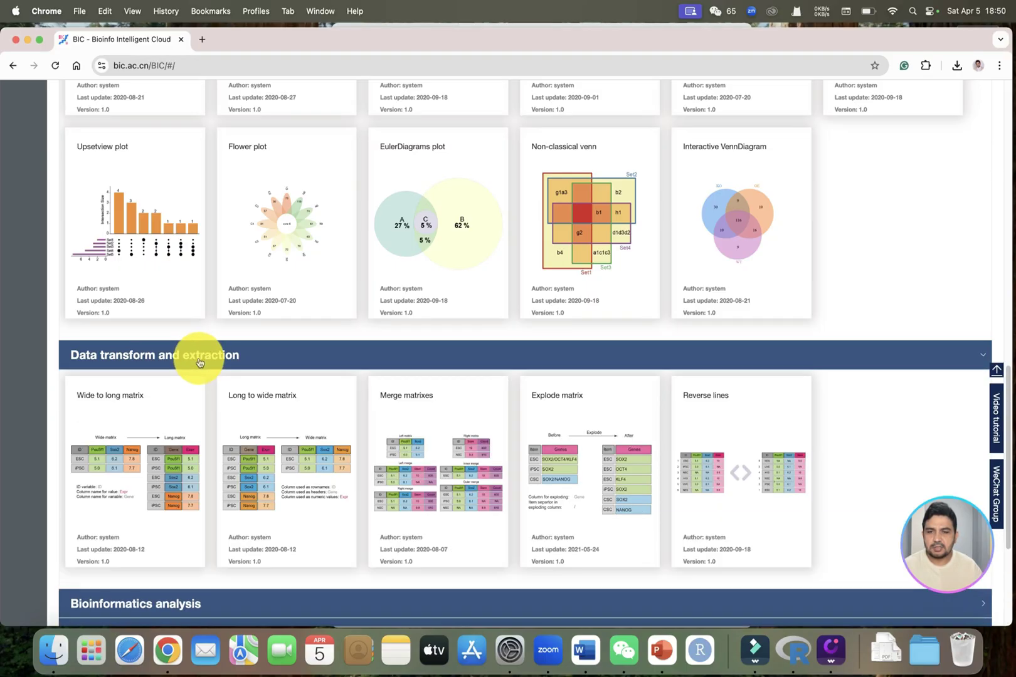
Step: Expand Bioinformatics analysis and scroll through its tools from LEfSe to Plant GO/KEGG/GSEA enrichment analysis
{"action": "scroll", "coordinate": [95, 411], "scroll_direction": "down", "scroll_amount": 1}
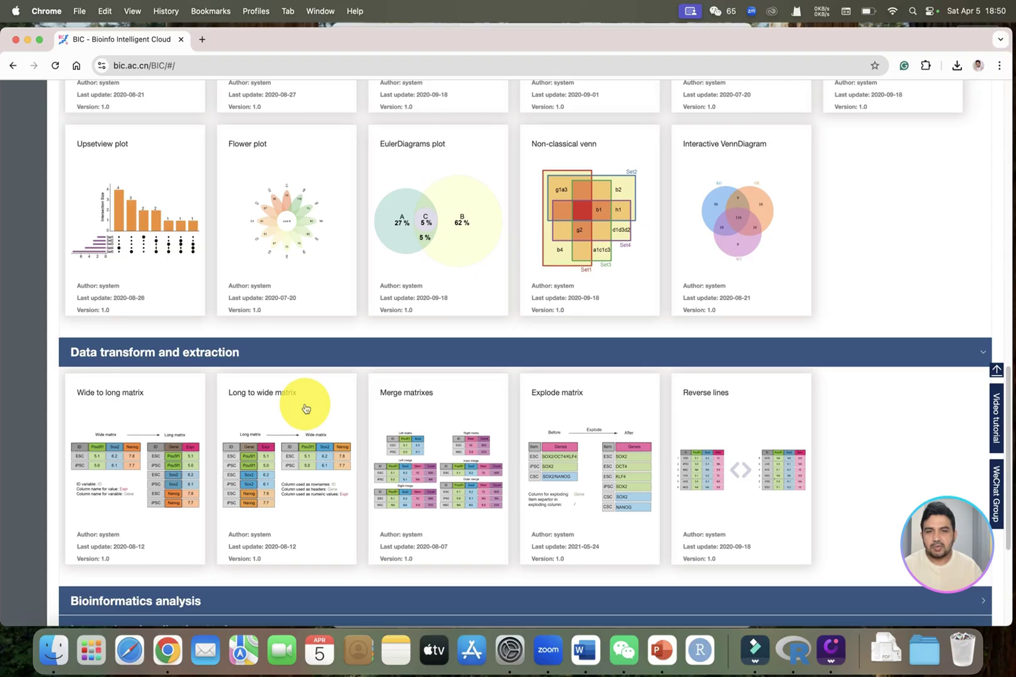
{"action": "scroll", "coordinate": [251, 477], "scroll_direction": "down", "scroll_amount": 2}
{"action": "left_click", "coordinate": [182, 541]}
{"action": "scroll", "coordinate": [188, 476], "scroll_direction": "down", "scroll_amount": 3}
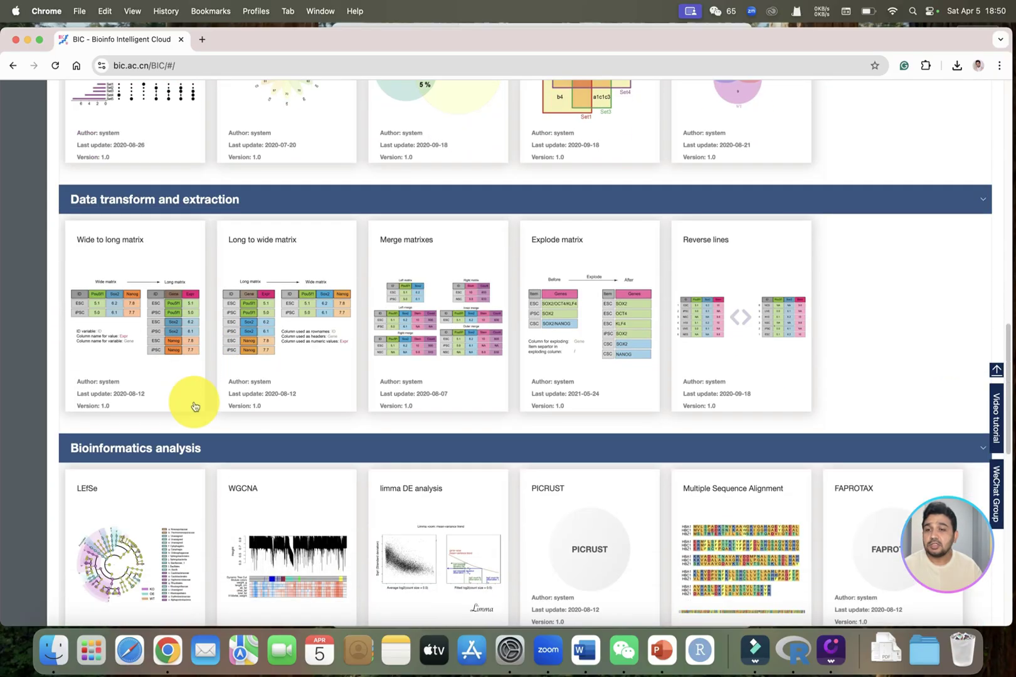
{"action": "scroll", "coordinate": [145, 391], "scroll_direction": "down", "scroll_amount": 2}
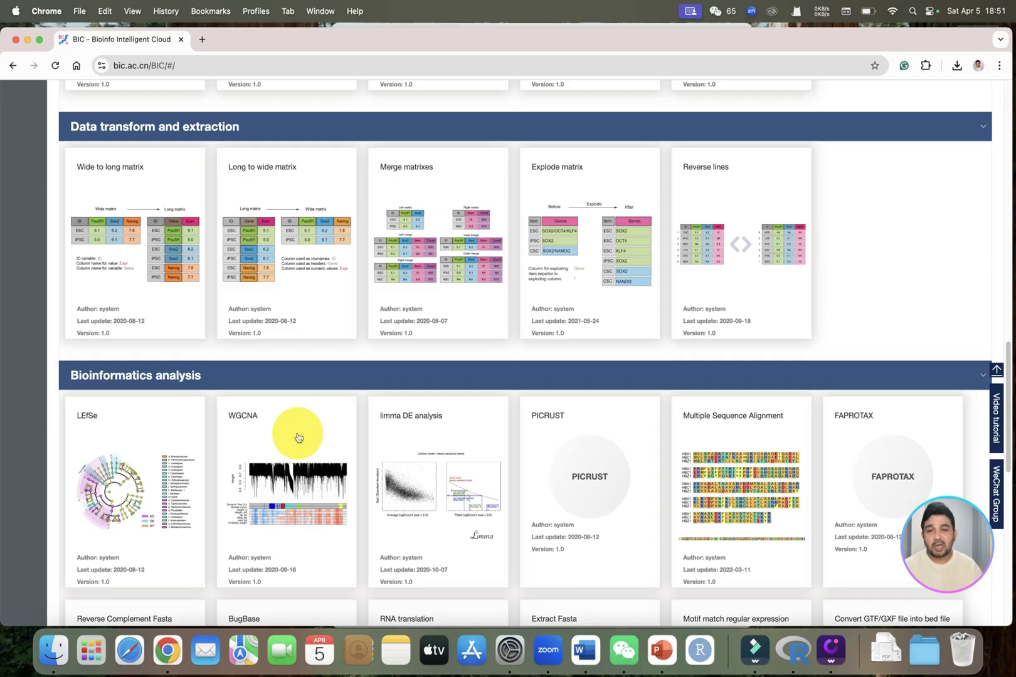
{"action": "scroll", "coordinate": [407, 433], "scroll_direction": "down", "scroll_amount": 1}
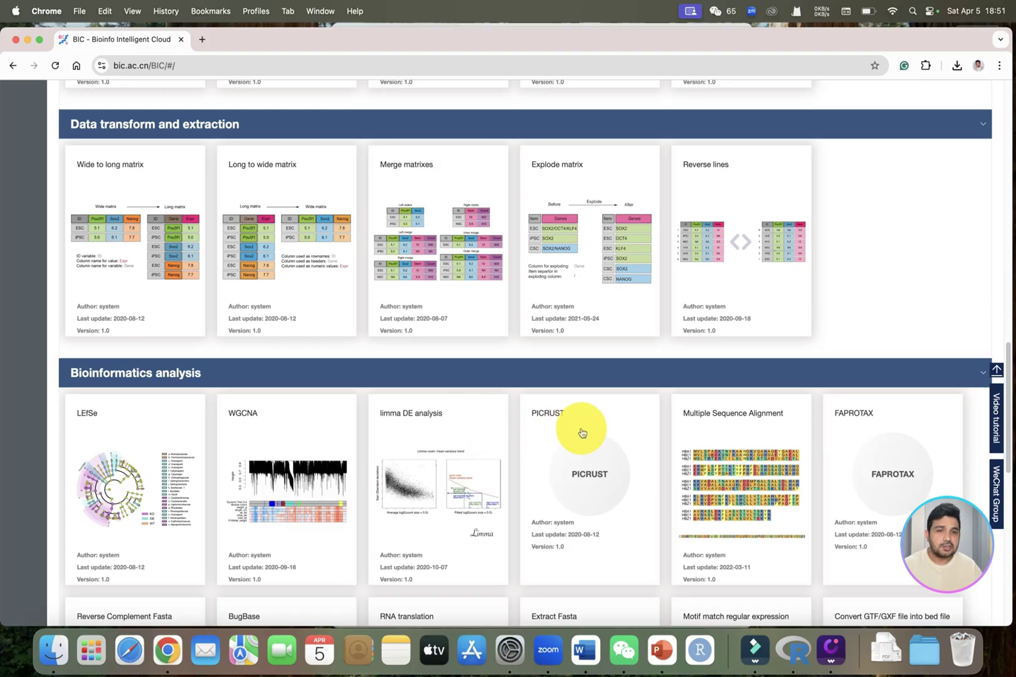
{"action": "scroll", "coordinate": [734, 426], "scroll_direction": "down", "scroll_amount": 3}
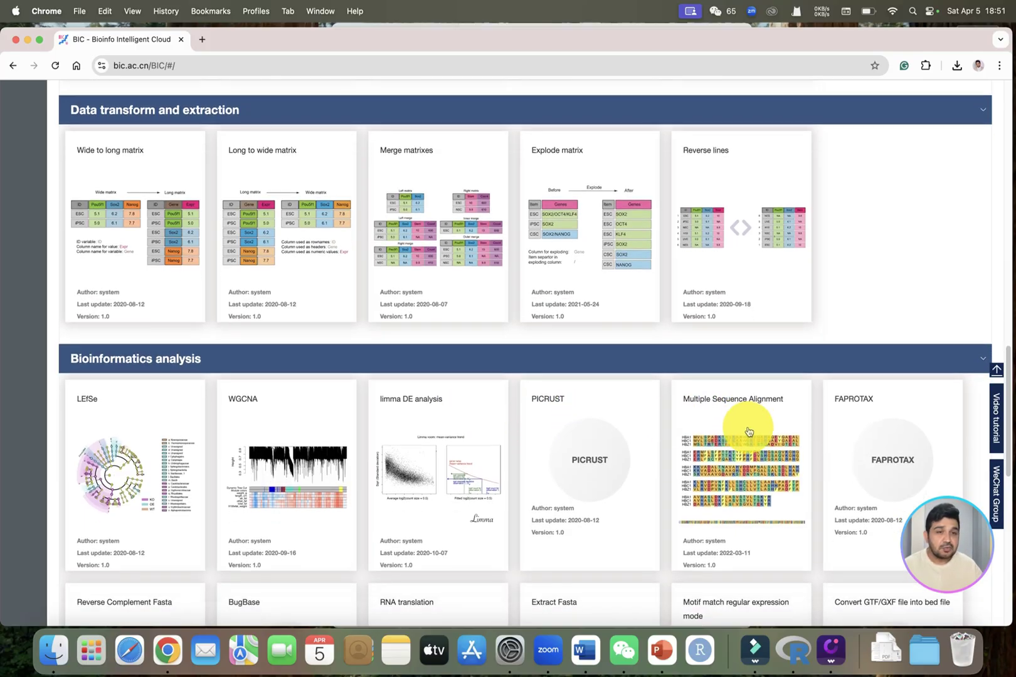
{"action": "scroll", "coordinate": [439, 351], "scroll_direction": "down", "scroll_amount": 5}
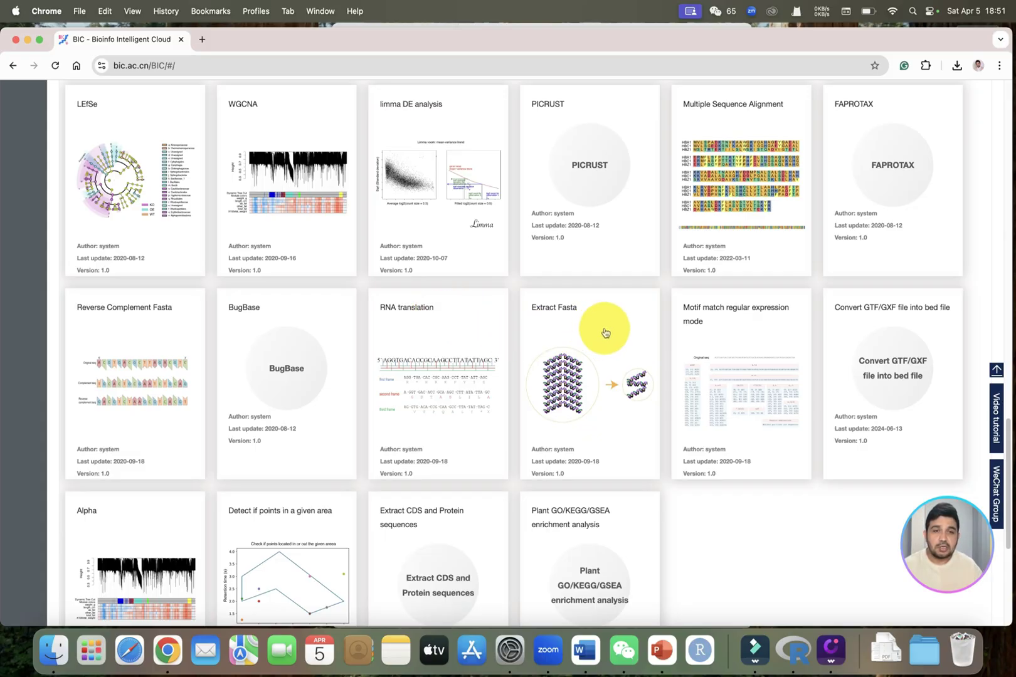
{"action": "scroll", "coordinate": [605, 333], "scroll_direction": "down", "scroll_amount": 4}
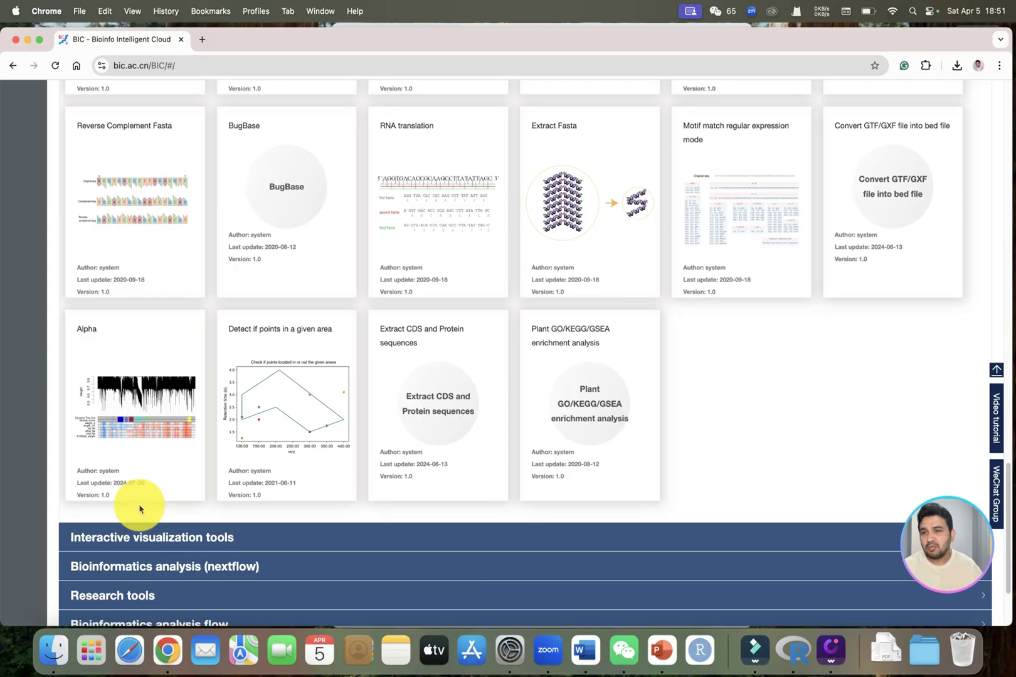
Step: Expand the Interactive visualization tools category and scroll past its entries
{"action": "left_click", "coordinate": [146, 543]}
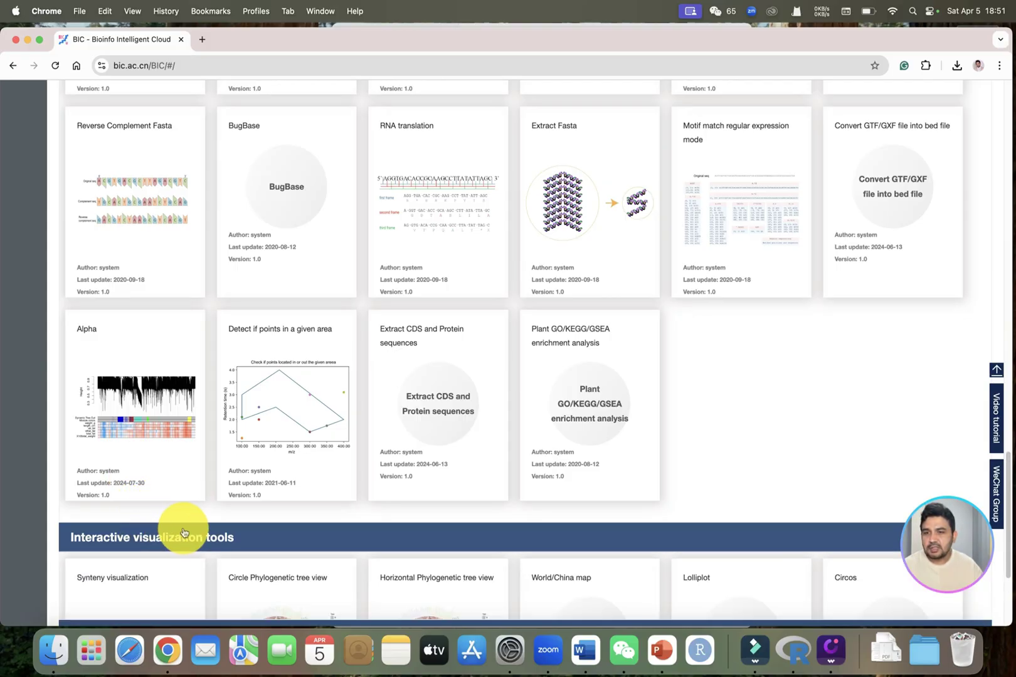
{"action": "scroll", "coordinate": [157, 496], "scroll_direction": "down", "scroll_amount": 2}
{"action": "scroll", "coordinate": [113, 433], "scroll_direction": "down", "scroll_amount": 1}
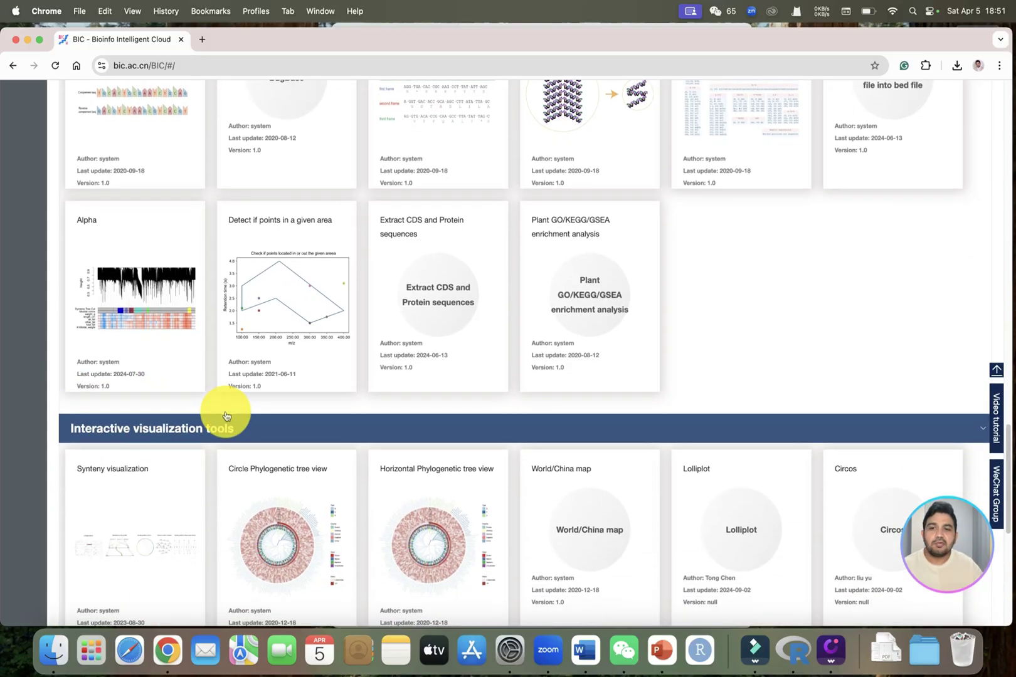
{"action": "scroll", "coordinate": [227, 412], "scroll_direction": "down", "scroll_amount": 4}
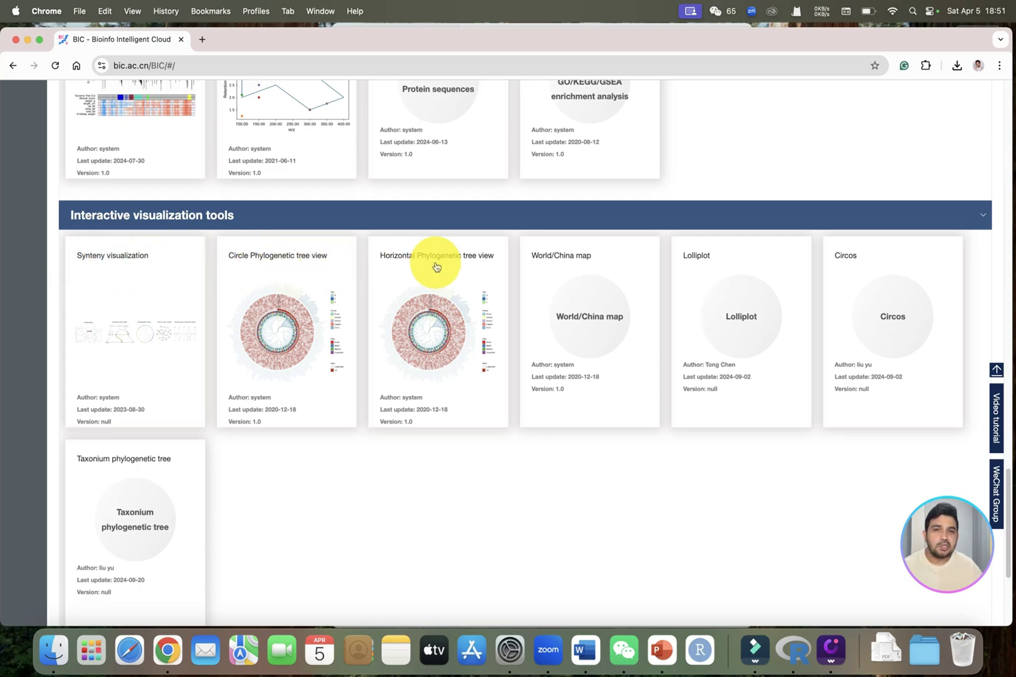
{"action": "scroll", "coordinate": [733, 274], "scroll_direction": "down", "scroll_amount": 1}
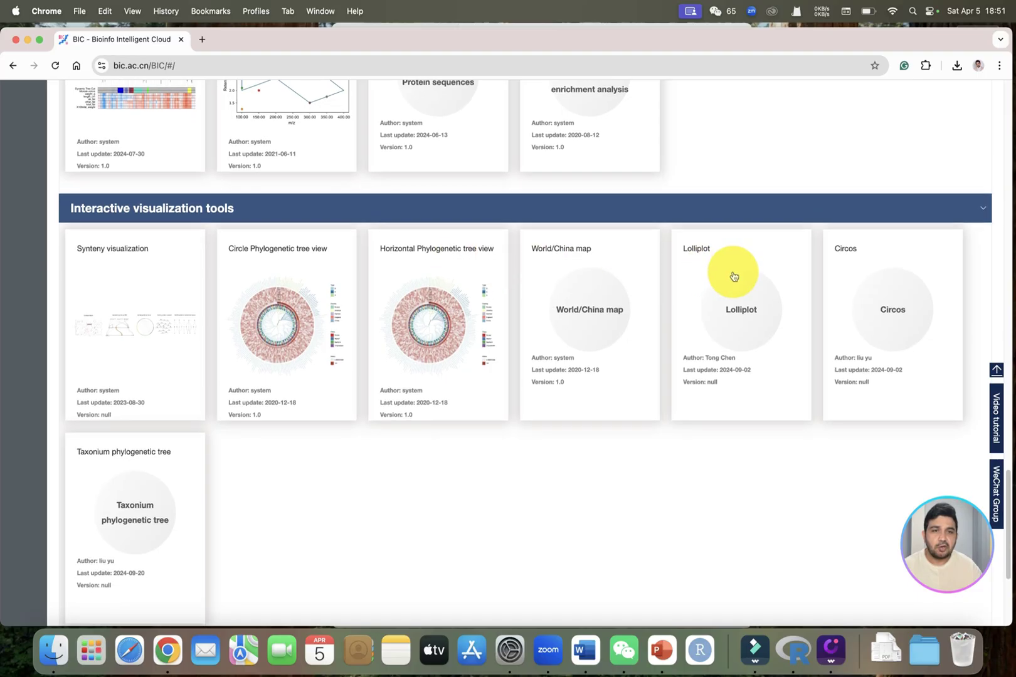
{"action": "scroll", "coordinate": [637, 333], "scroll_direction": "down", "scroll_amount": 5}
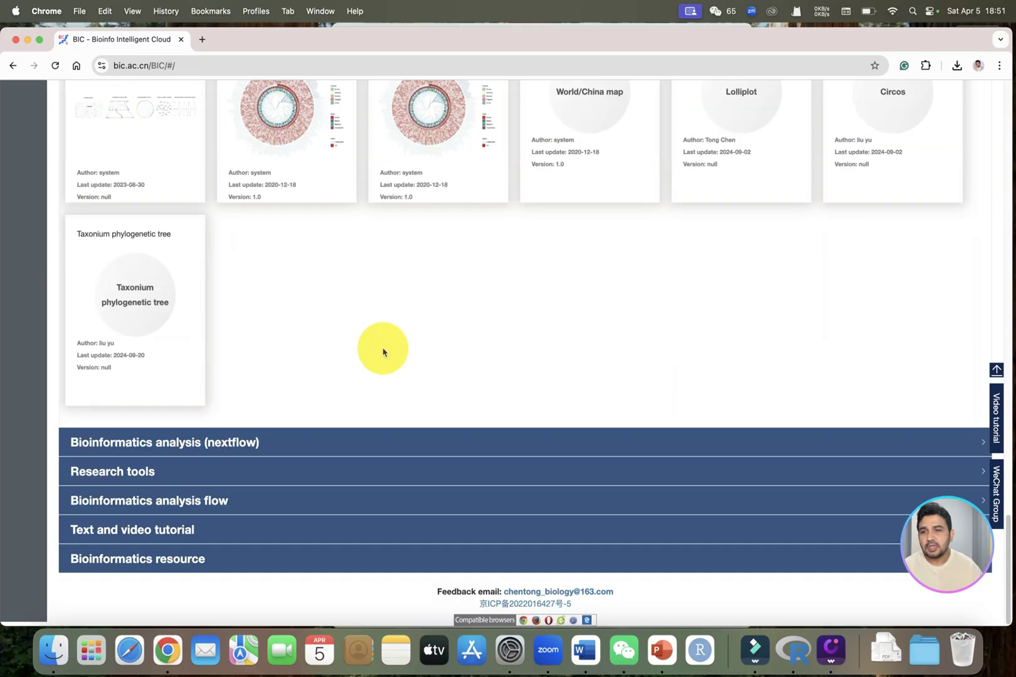
Step: Expand Bioinformatics analysis (nextflow) to list Salmon_quant, MCscan synteny, Ortholog identification and Amplicon
{"action": "left_click", "coordinate": [230, 451]}
{"action": "scroll", "coordinate": [236, 451], "scroll_direction": "down", "scroll_amount": 4}
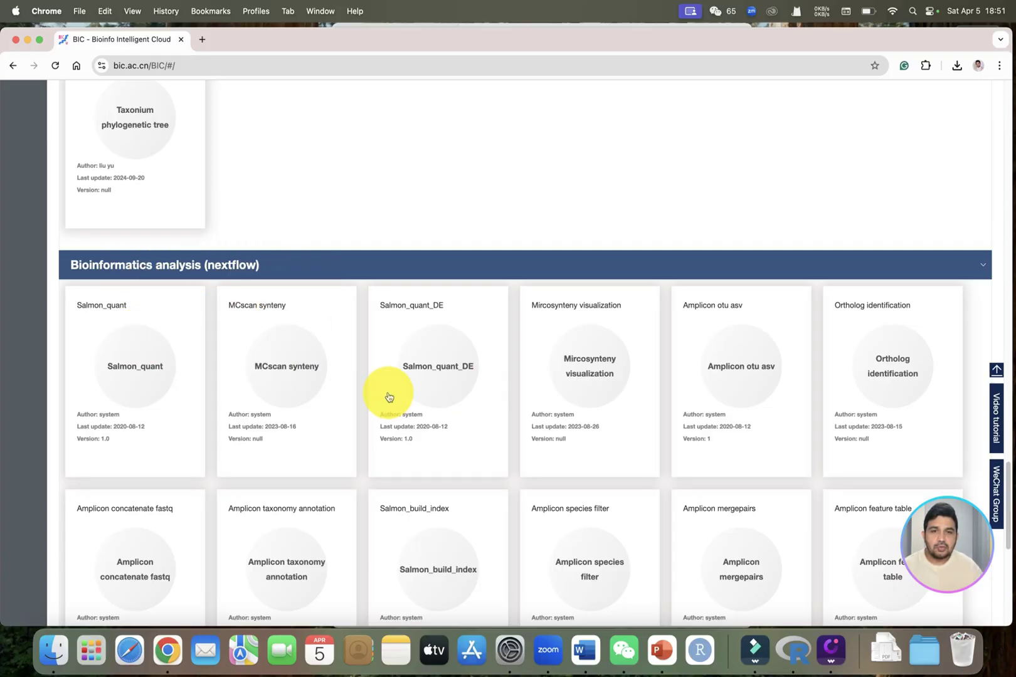
{"action": "scroll", "coordinate": [389, 396], "scroll_direction": "down", "scroll_amount": 10}
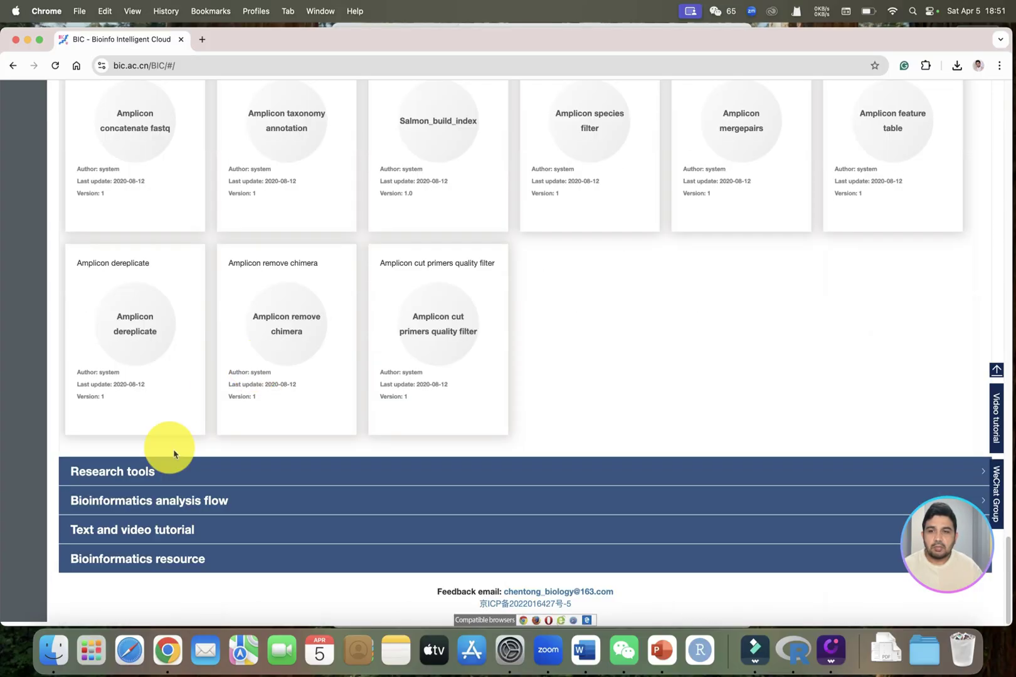
Step: Expand the Research tools and Bioinformatics analysis flow categories
{"action": "left_click", "coordinate": [150, 477]}
{"action": "scroll", "coordinate": [213, 489], "scroll_direction": "down", "scroll_amount": 4}
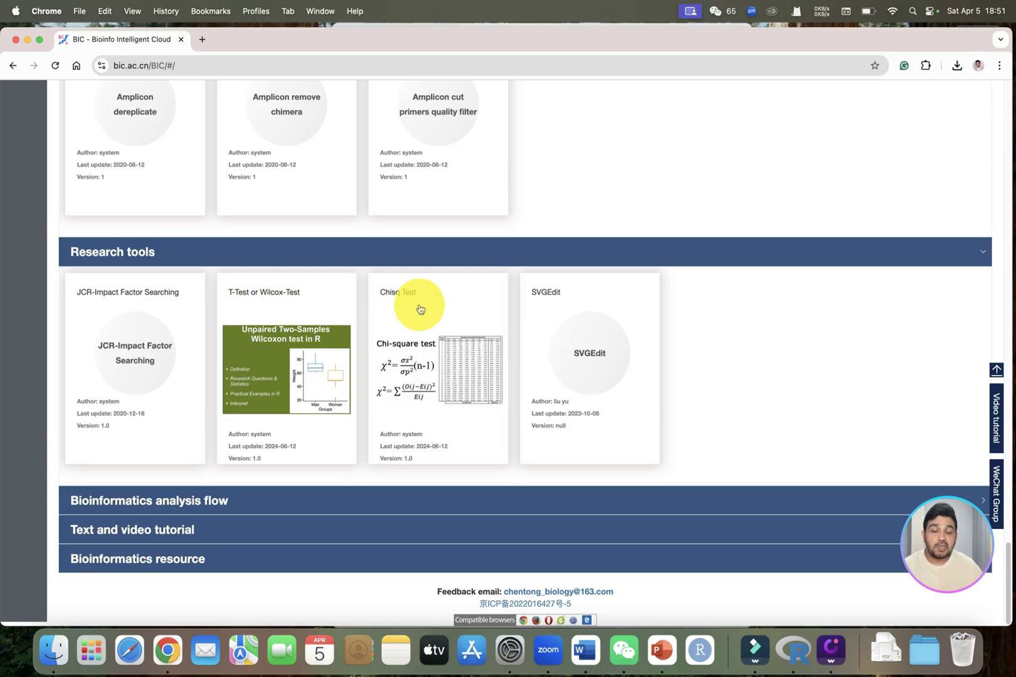
{"action": "left_click", "coordinate": [211, 518]}
{"action": "scroll", "coordinate": [207, 511], "scroll_direction": "down", "scroll_amount": 2}
{"action": "scroll", "coordinate": [199, 514], "scroll_direction": "down", "scroll_amount": 3}
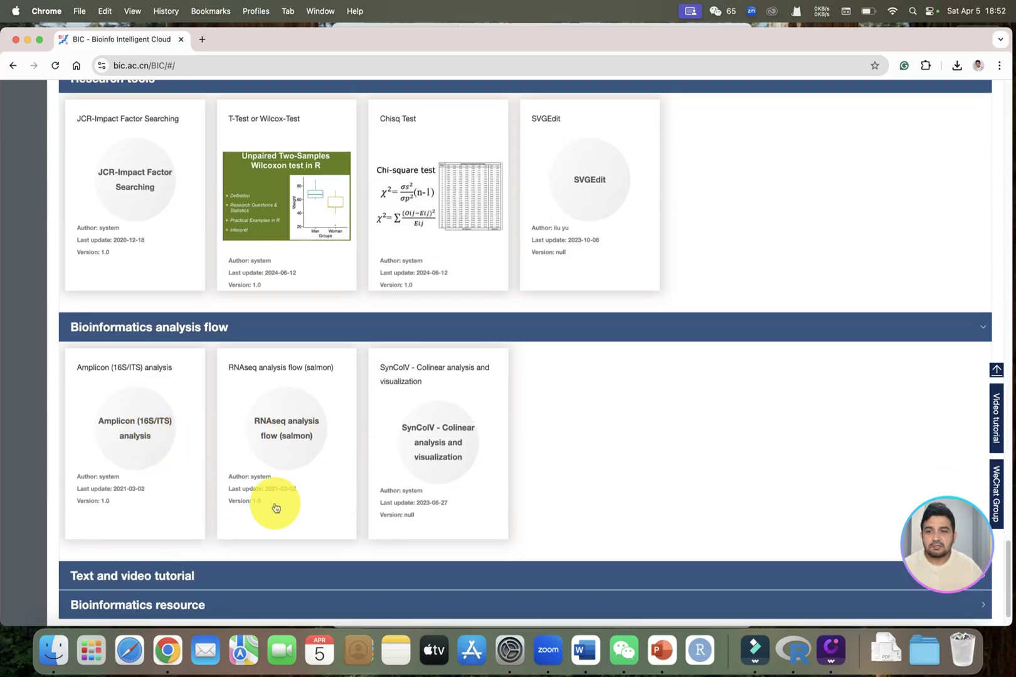
{"action": "scroll", "coordinate": [160, 546], "scroll_direction": "down", "scroll_amount": 1}
Step: Expand the Text and video tutorial category, then scroll back up the home page
{"action": "left_click", "coordinate": [160, 543]}
{"action": "scroll", "coordinate": [186, 526], "scroll_direction": "down", "scroll_amount": 4}
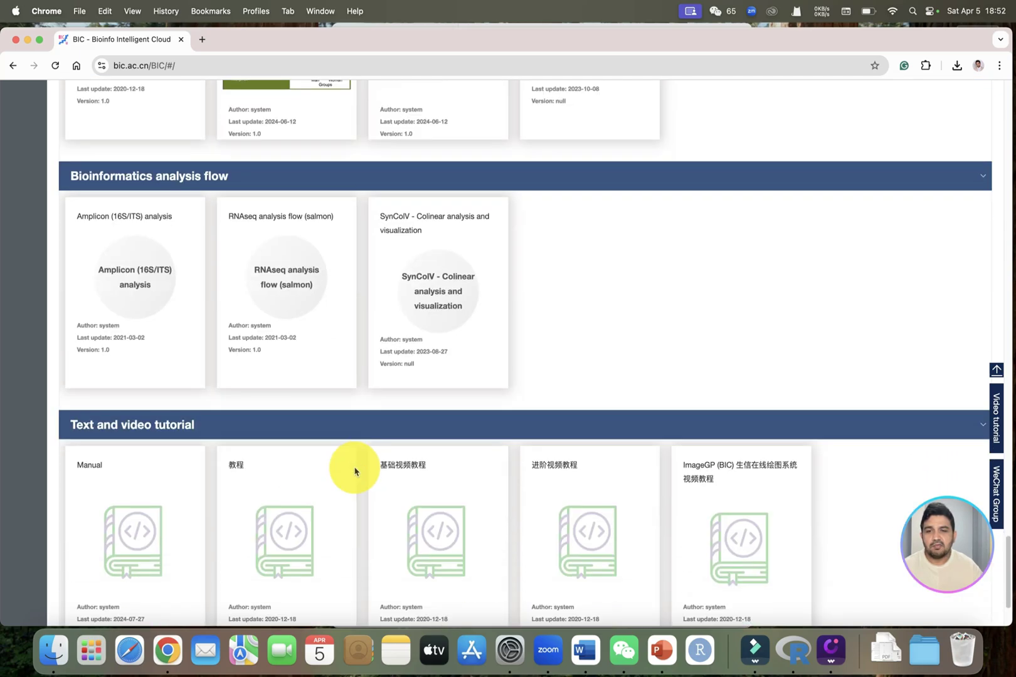
{"action": "scroll", "coordinate": [182, 376], "scroll_direction": "down", "scroll_amount": 2}
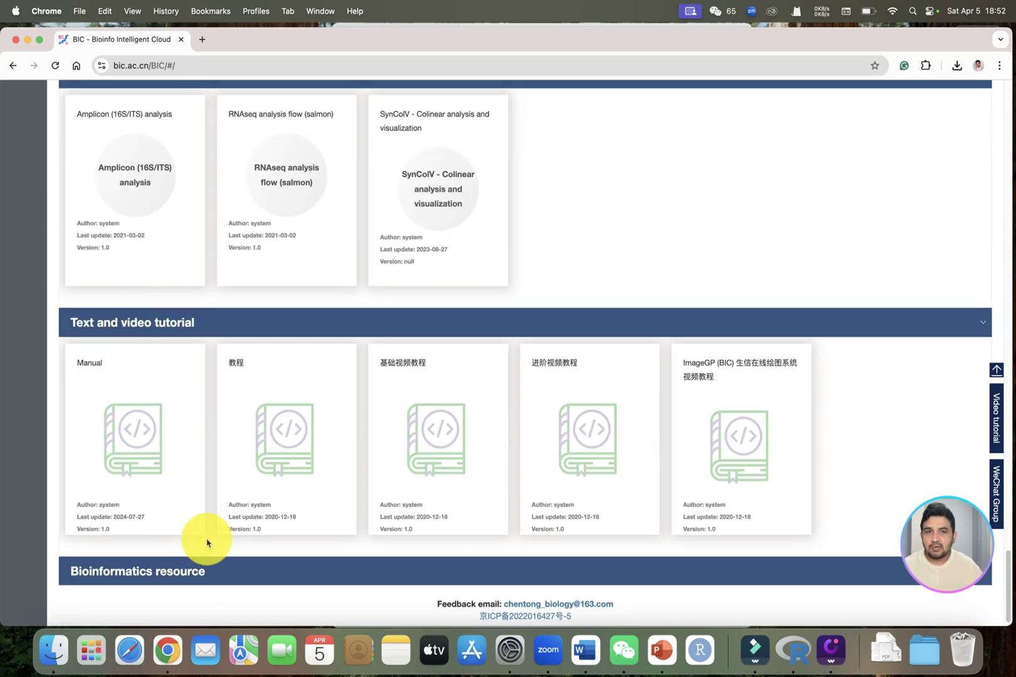
{"action": "scroll", "coordinate": [232, 539], "scroll_direction": "up", "scroll_amount": 10}
{"action": "scroll", "coordinate": [239, 538], "scroll_direction": "up", "scroll_amount": 20}
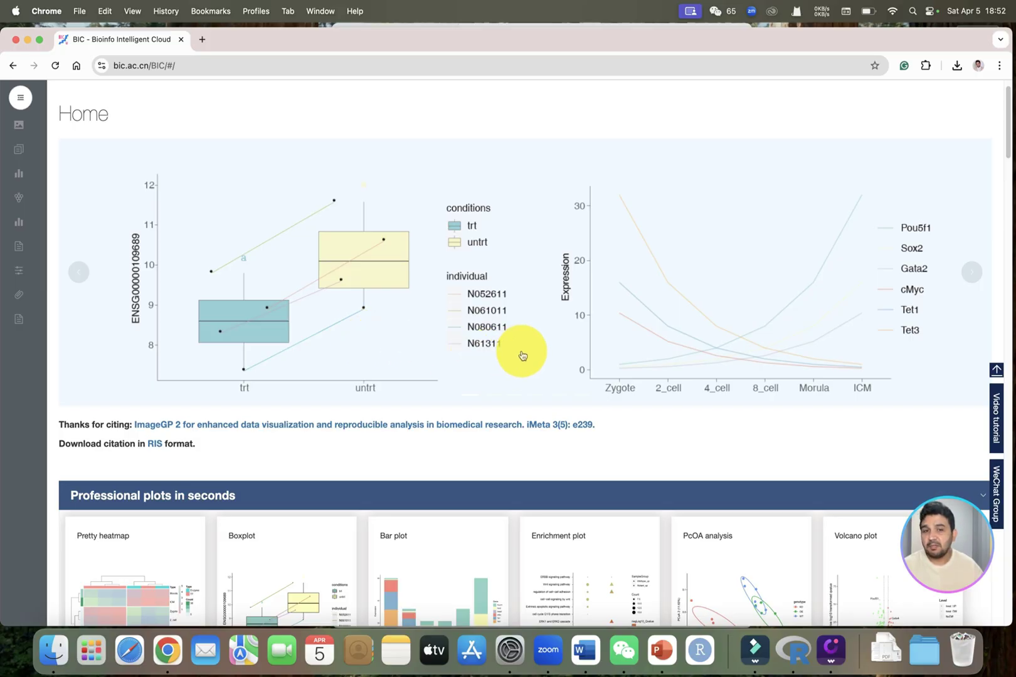
Step: Find the Enrichment plot card in the ImageGP gallery and open it in a new tab
{"action": "scroll", "coordinate": [290, 344], "scroll_direction": "down", "scroll_amount": 5}
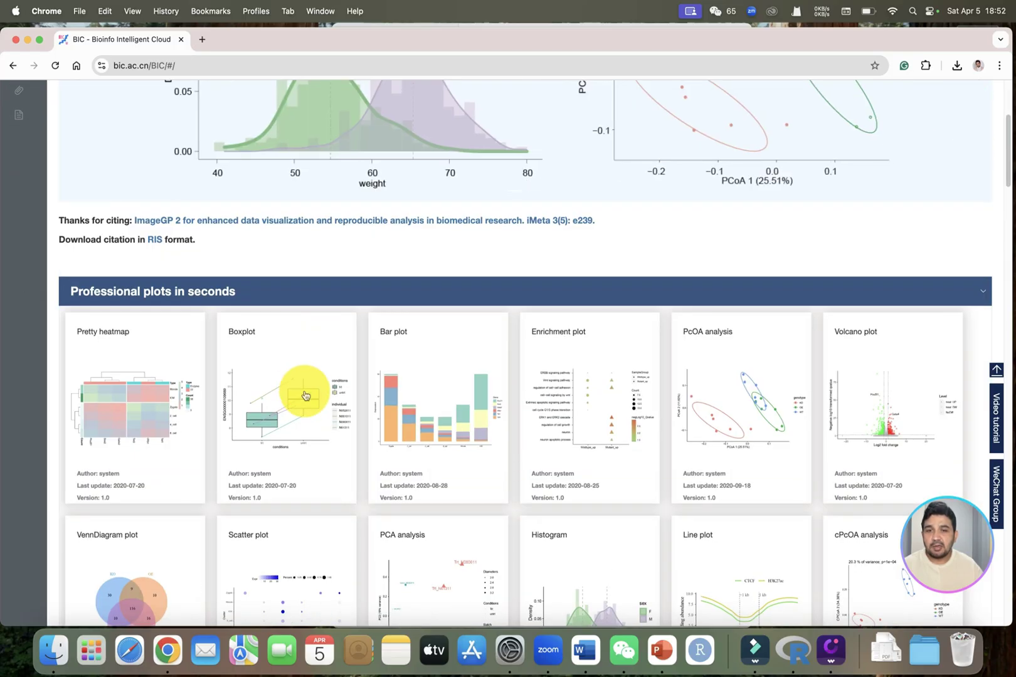
{"action": "scroll", "coordinate": [305, 396], "scroll_direction": "down", "scroll_amount": 7}
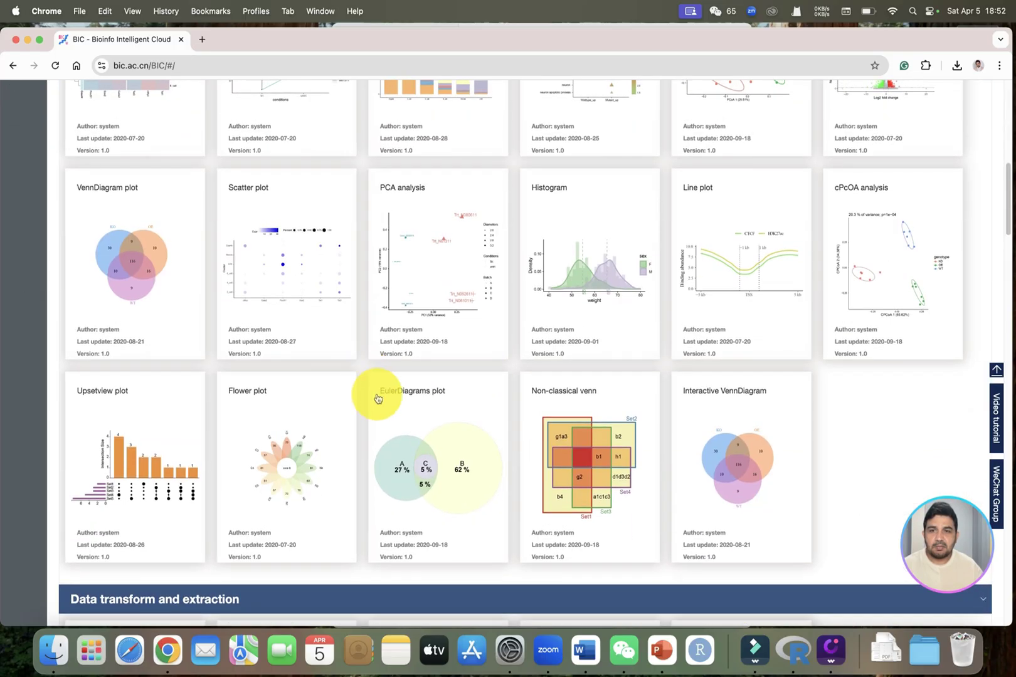
{"action": "scroll", "coordinate": [378, 397], "scroll_direction": "up", "scroll_amount": 1}
{"action": "scroll", "coordinate": [479, 412], "scroll_direction": "up", "scroll_amount": 1}
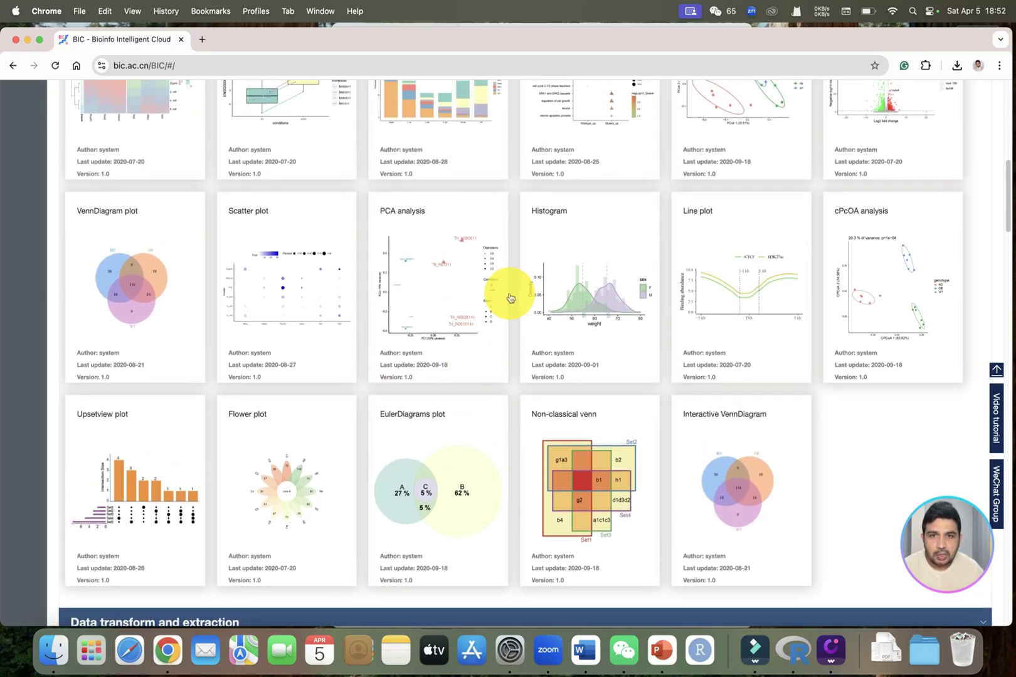
{"action": "scroll", "coordinate": [558, 325], "scroll_direction": "up", "scroll_amount": 3}
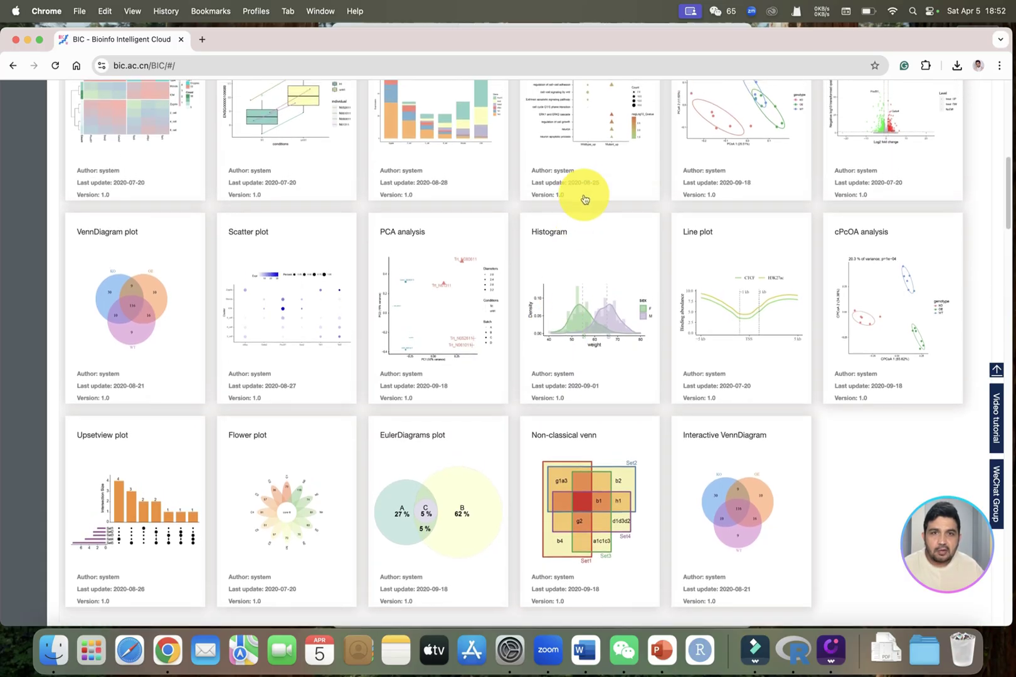
{"action": "left_click", "coordinate": [590, 194]}
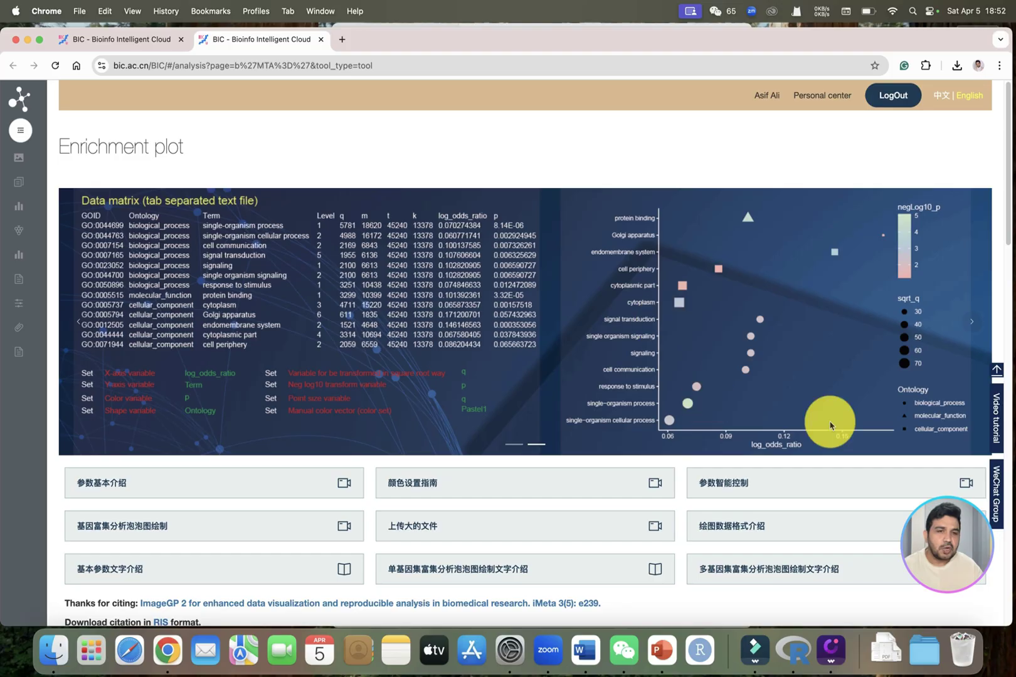
{"action": "scroll", "coordinate": [808, 352], "scroll_direction": "down", "scroll_amount": 3}
{"action": "scroll", "coordinate": [630, 369], "scroll_direction": "down", "scroll_amount": 5}
{"action": "mouse_move", "coordinate": [210, 356]}
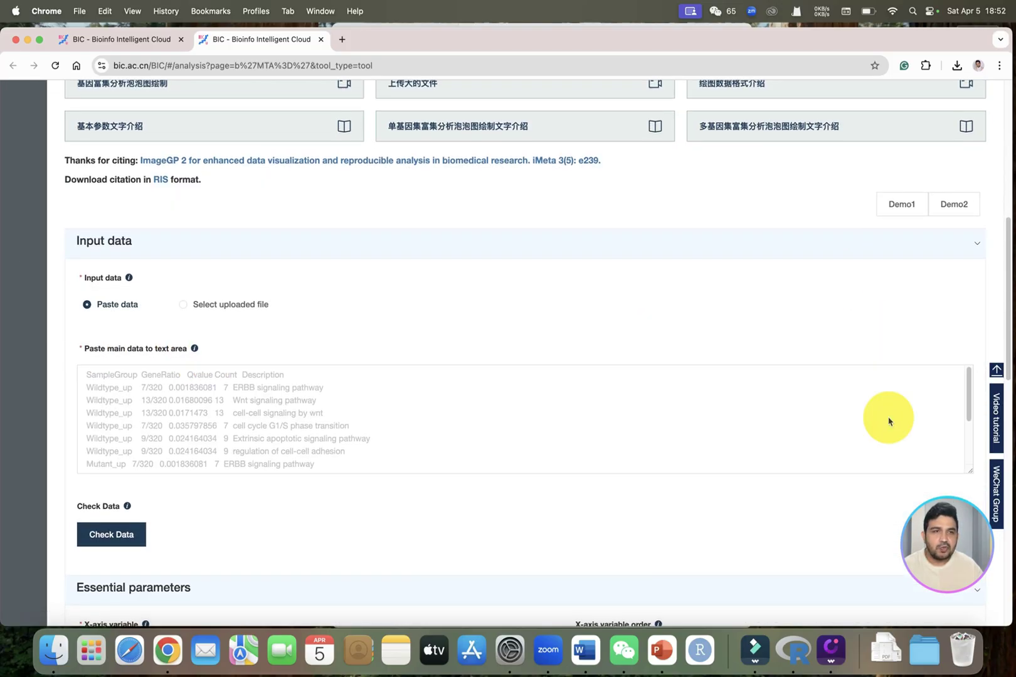
{"action": "scroll", "coordinate": [891, 464], "scroll_direction": "up", "scroll_amount": 5}
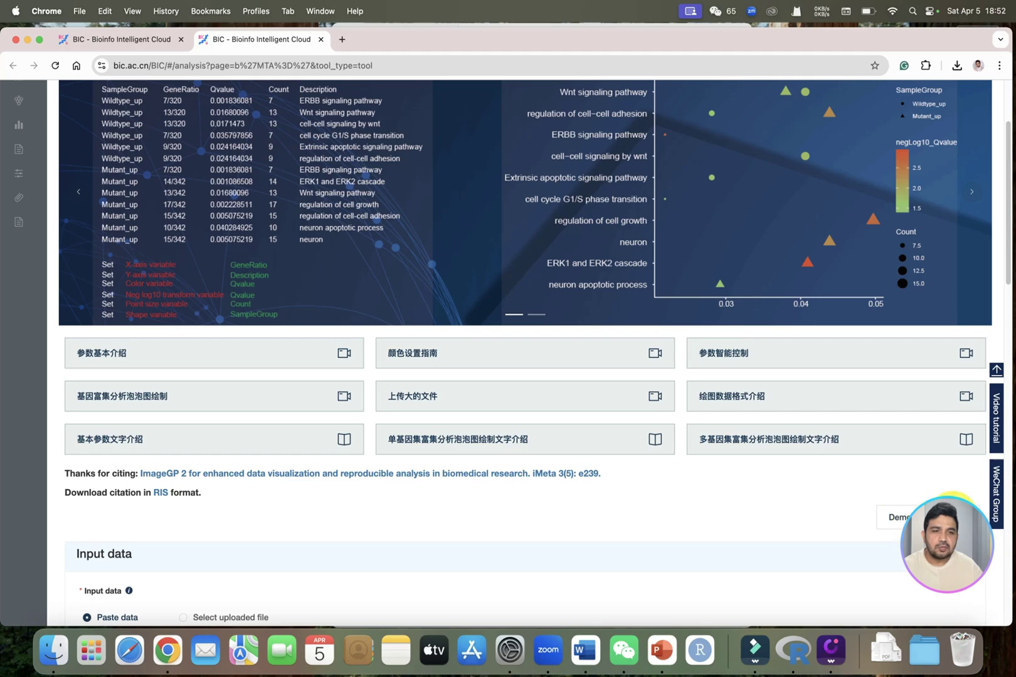
{"action": "left_click", "coordinate": [902, 516]}
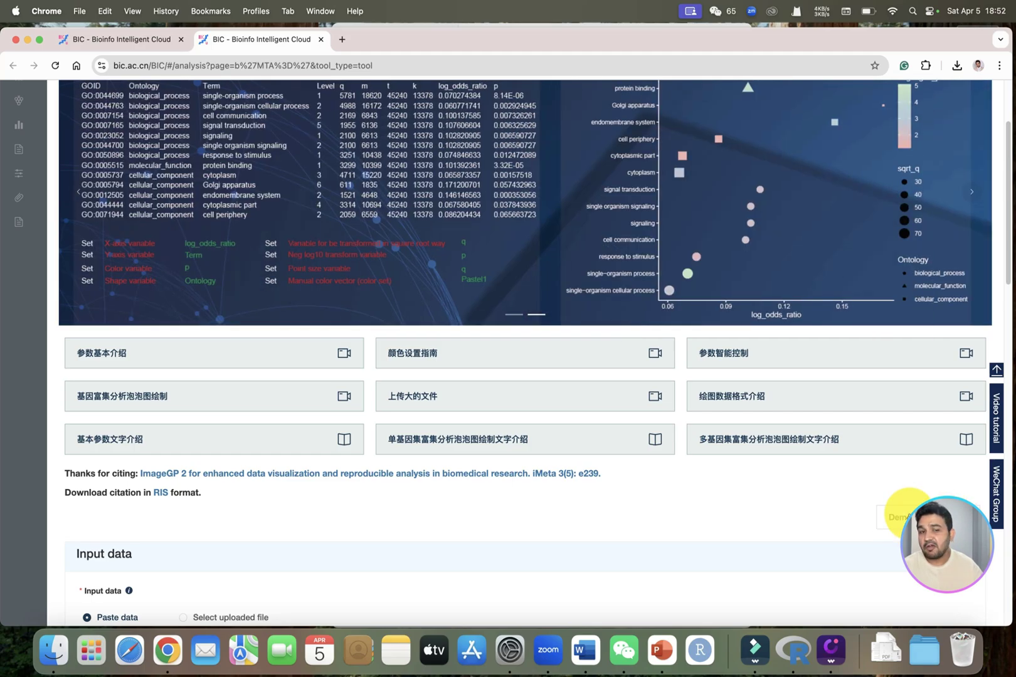
{"action": "scroll", "coordinate": [873, 475], "scroll_direction": "down", "scroll_amount": 3}
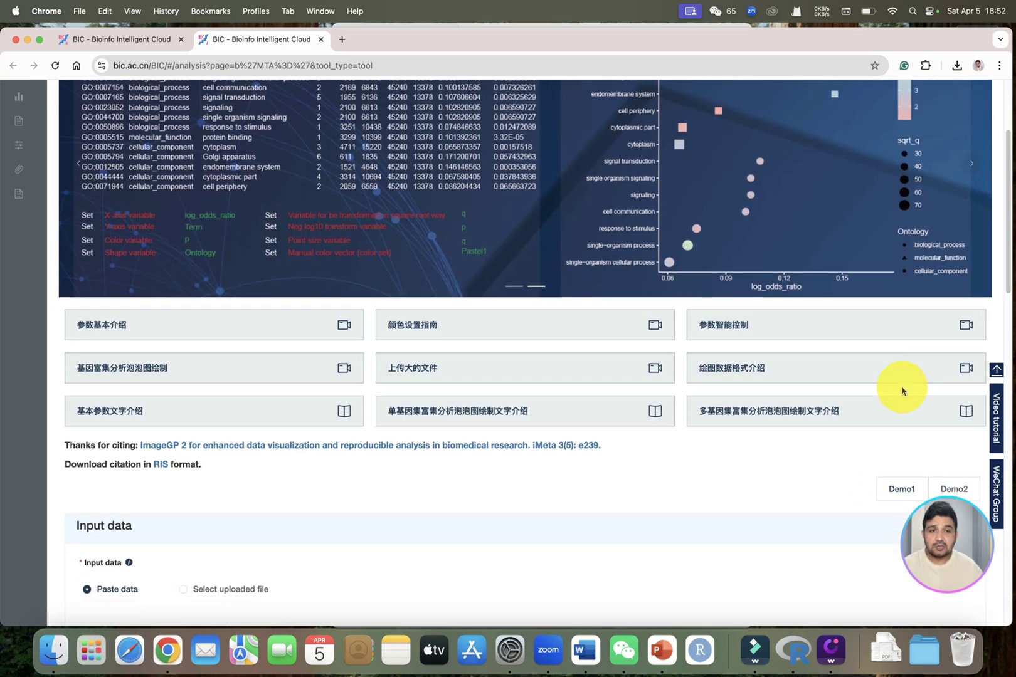
Step: Load Demo1 data, presetting X-axis GeneRatio, Y-axis Description and colour Qvalue
{"action": "left_click", "coordinate": [903, 332]}
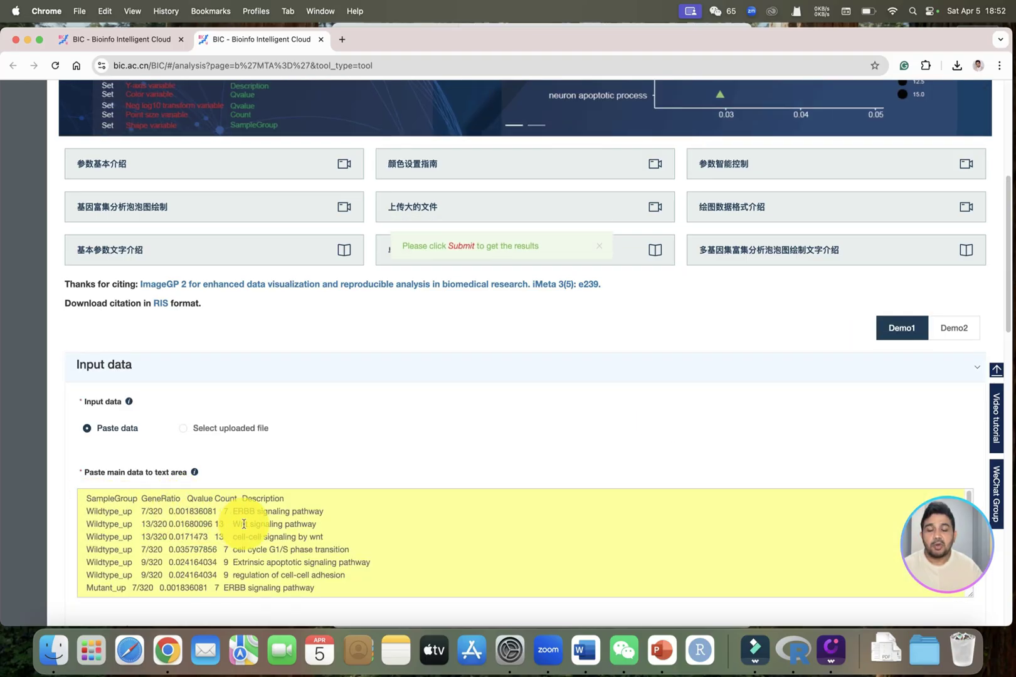
{"action": "scroll", "coordinate": [286, 531], "scroll_direction": "down", "scroll_amount": 3}
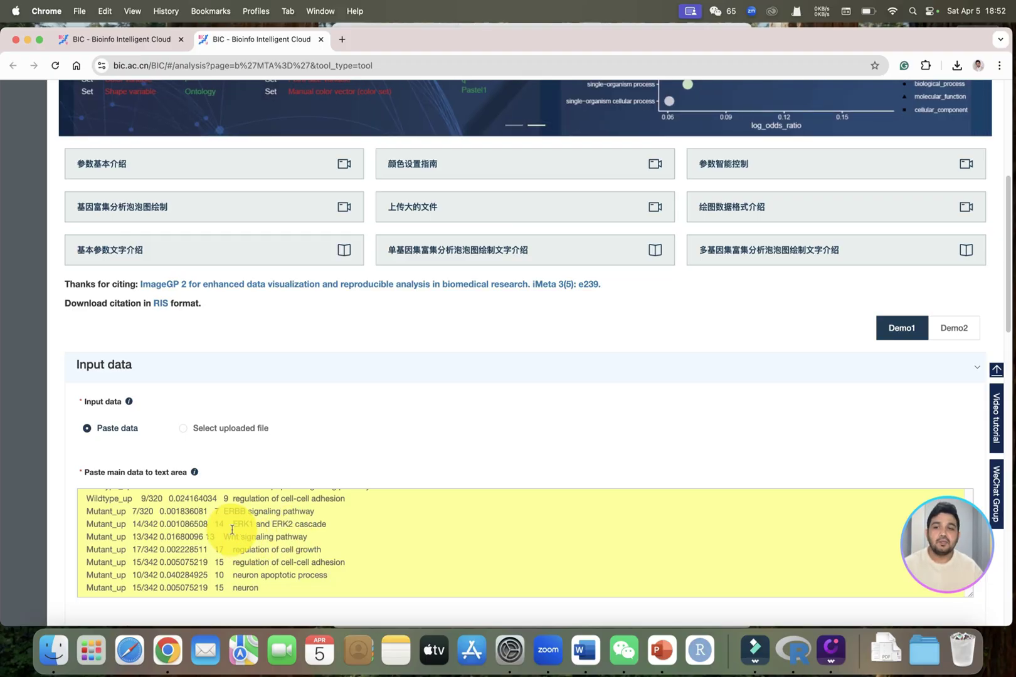
{"action": "scroll", "coordinate": [229, 552], "scroll_direction": "down", "scroll_amount": 7}
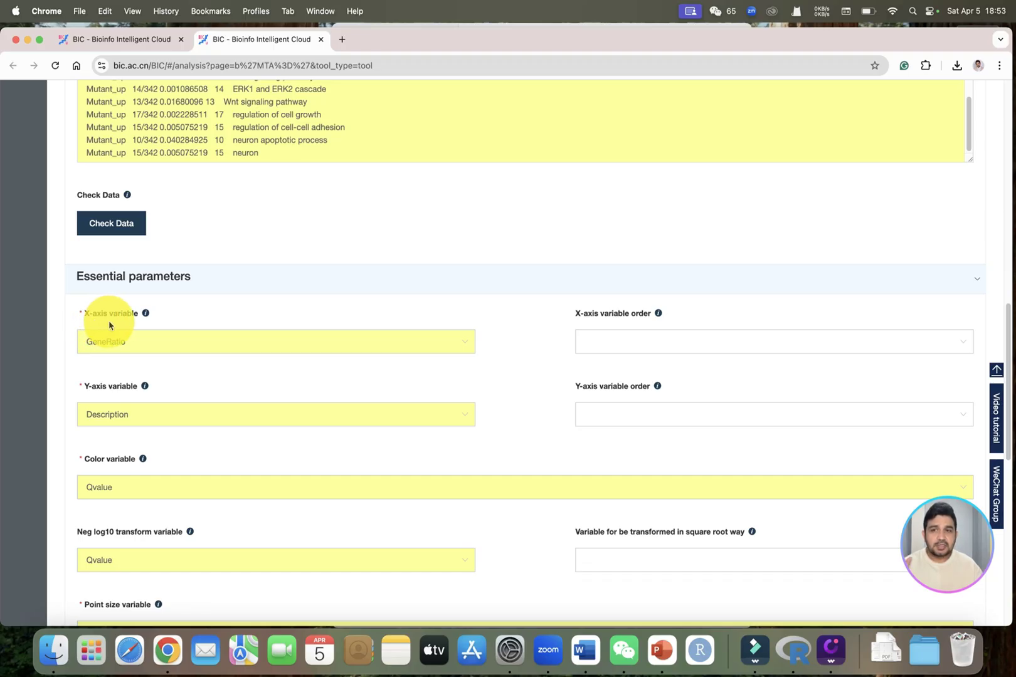
{"action": "scroll", "coordinate": [502, 373], "scroll_direction": "up", "scroll_amount": 13}
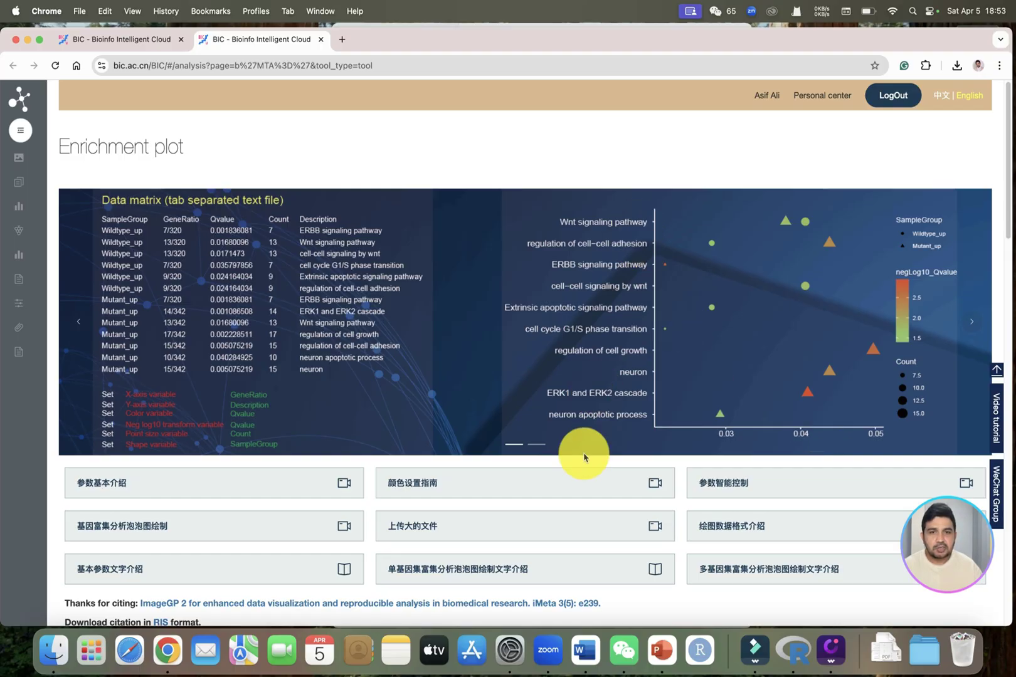
Step: Expand Layout and colors, Modify plot titles and Picture attributes, showing the preset title and 20 × 12.36 cm size
{"action": "scroll", "coordinate": [346, 406], "scroll_direction": "down", "scroll_amount": 9}
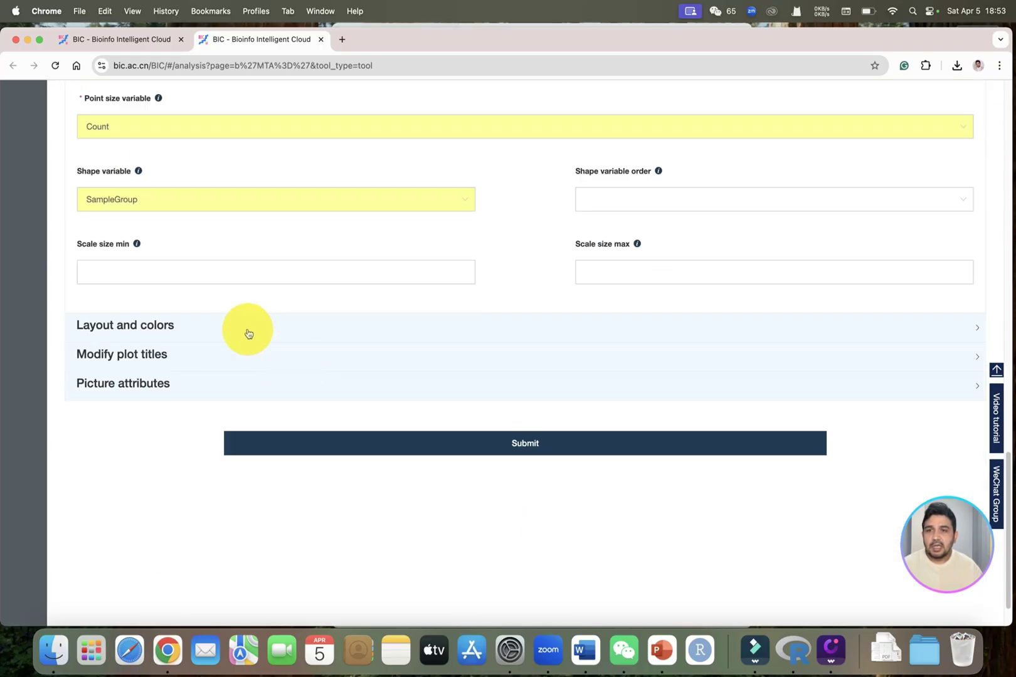
{"action": "left_click", "coordinate": [139, 339]}
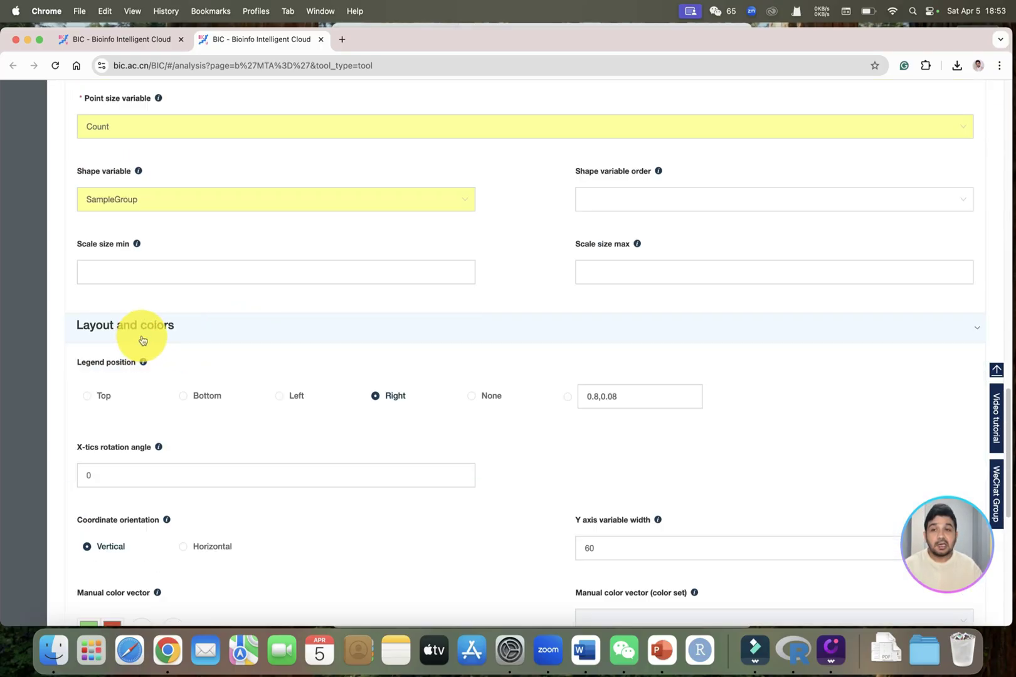
{"action": "scroll", "coordinate": [143, 340], "scroll_direction": "down", "scroll_amount": 3}
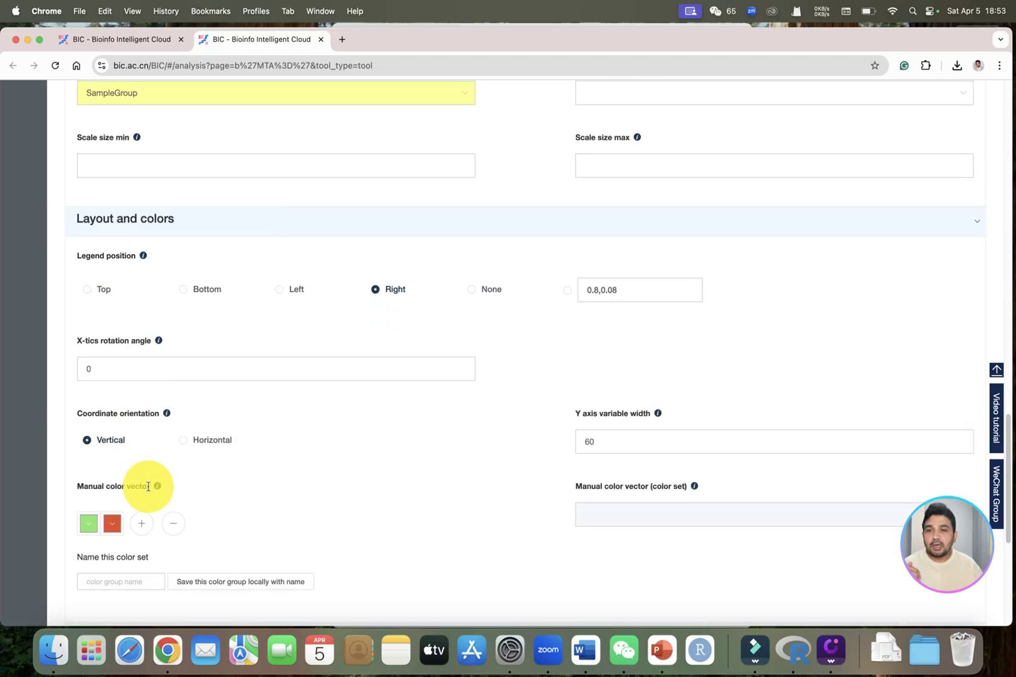
{"action": "scroll", "coordinate": [157, 477], "scroll_direction": "down", "scroll_amount": 5}
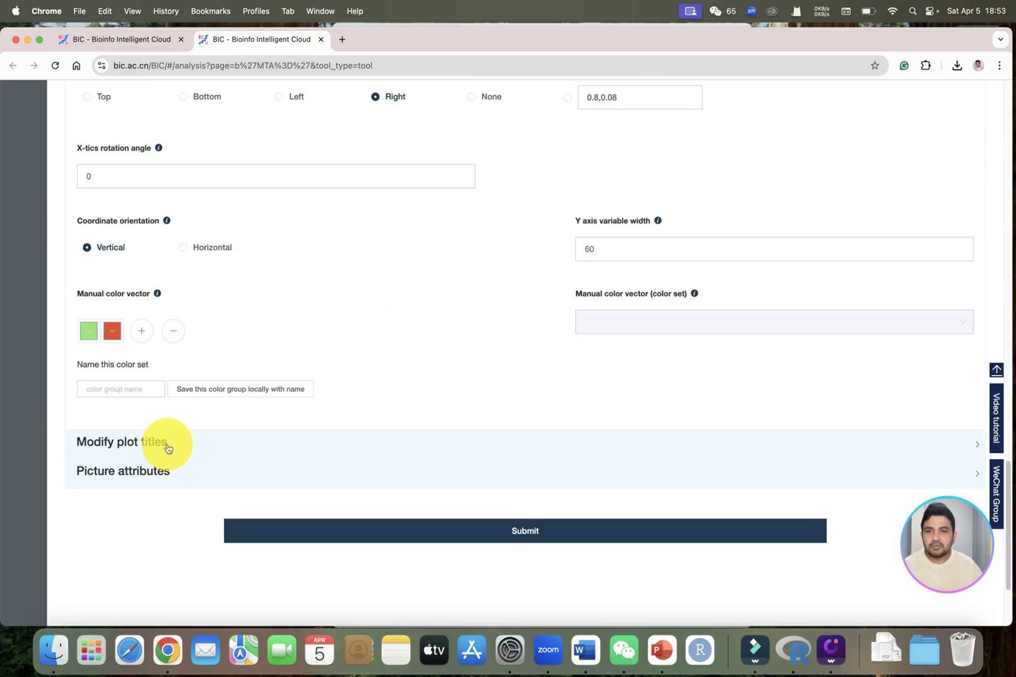
{"action": "left_click", "coordinate": [166, 444]}
{"action": "scroll", "coordinate": [188, 502], "scroll_direction": "down", "scroll_amount": 2}
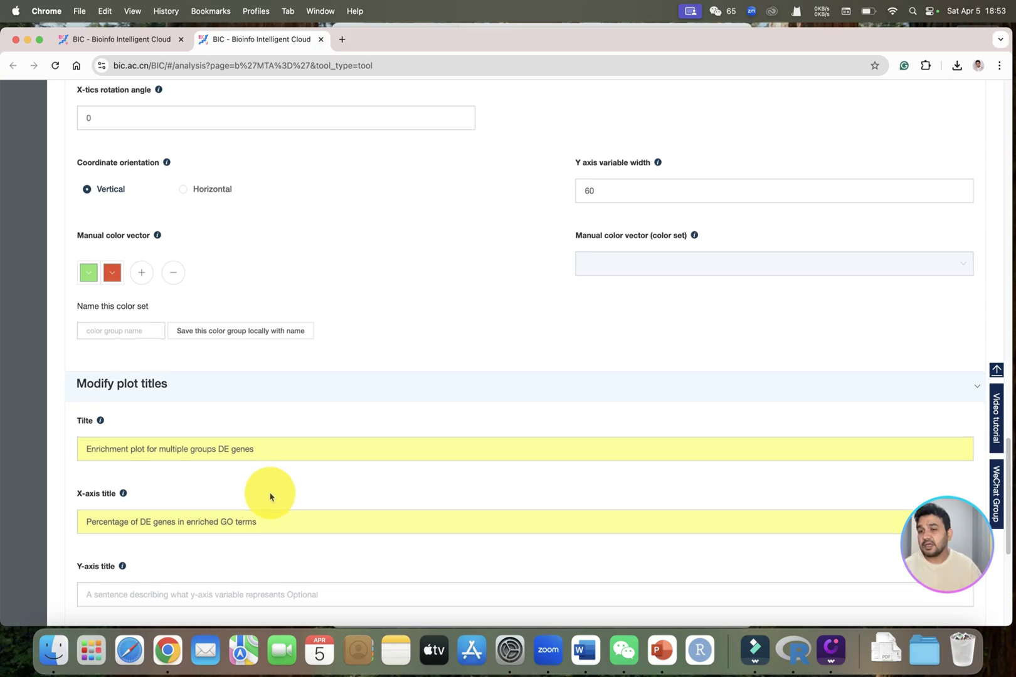
{"action": "scroll", "coordinate": [269, 494], "scroll_direction": "down", "scroll_amount": 6}
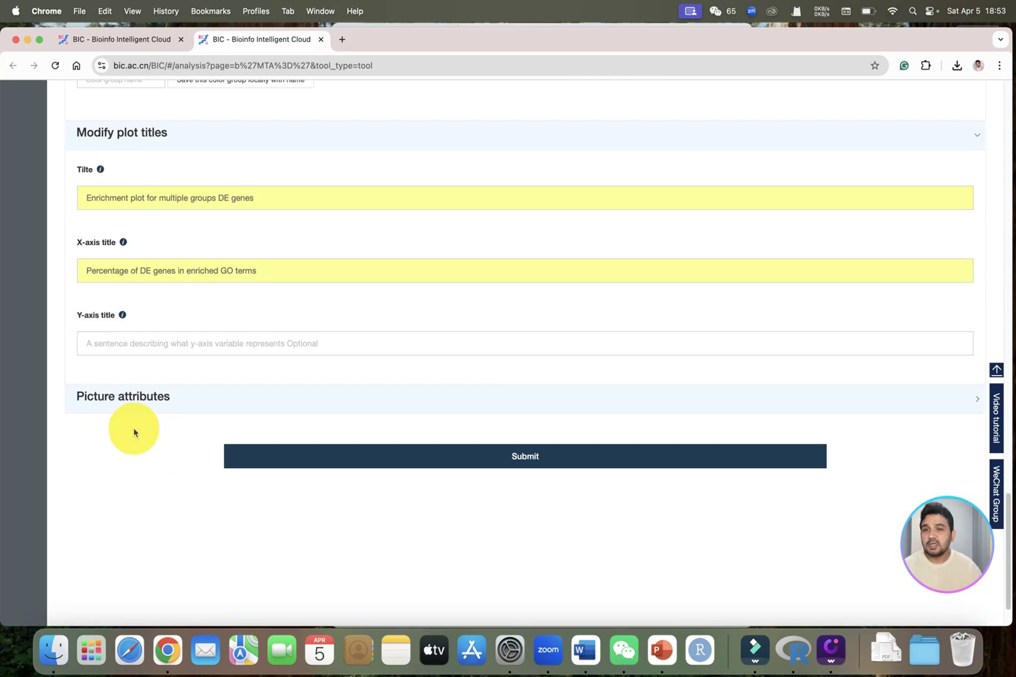
{"action": "left_click", "coordinate": [165, 409]}
{"action": "scroll", "coordinate": [456, 538], "scroll_direction": "down", "scroll_amount": 2}
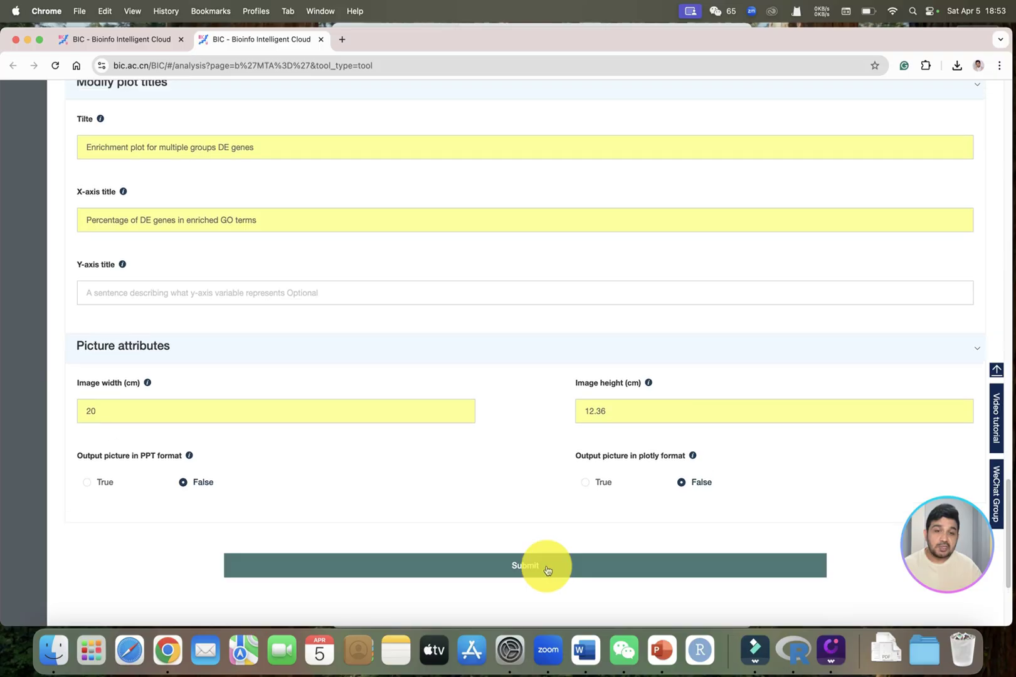
Step: Submit the Demo1 enrichment plot settings so the run log shows the job starting
{"action": "left_click", "coordinate": [547, 568]}
{"action": "scroll", "coordinate": [566, 478], "scroll_direction": "down", "scroll_amount": 4}
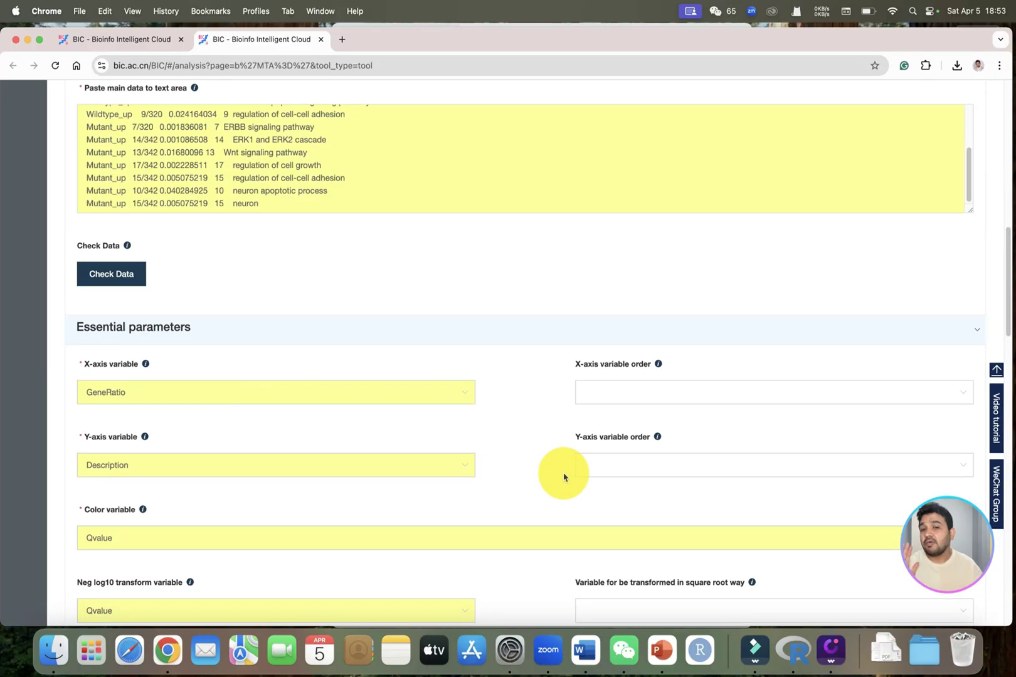
{"action": "scroll", "coordinate": [564, 476], "scroll_direction": "up", "scroll_amount": 12}
{"action": "scroll", "coordinate": [567, 477], "scroll_direction": "down", "scroll_amount": 6}
{"action": "scroll", "coordinate": [570, 477], "scroll_direction": "up", "scroll_amount": 2}
{"action": "scroll", "coordinate": [572, 478], "scroll_direction": "up", "scroll_amount": 4}
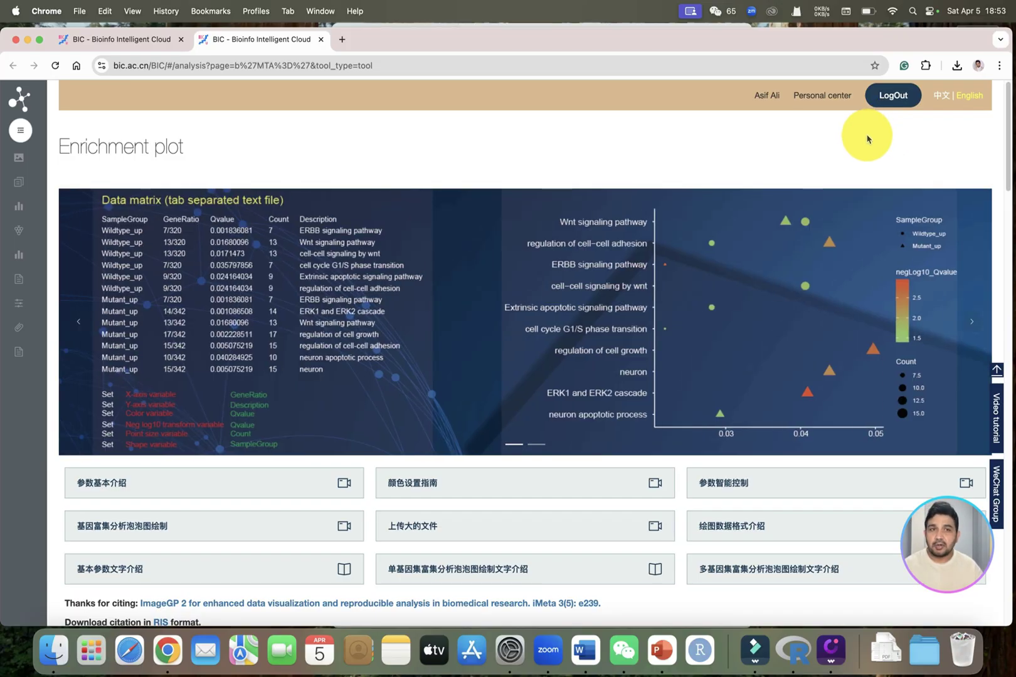
{"action": "scroll", "coordinate": [635, 295], "scroll_direction": "down", "scroll_amount": 20}
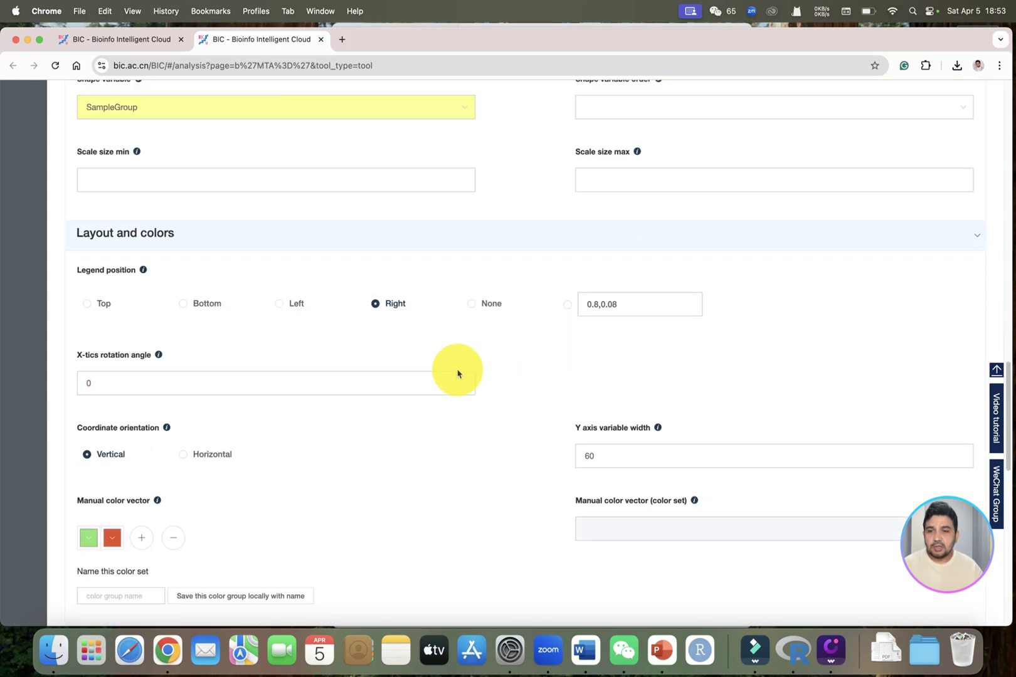
{"action": "left_click", "coordinate": [517, 399]}
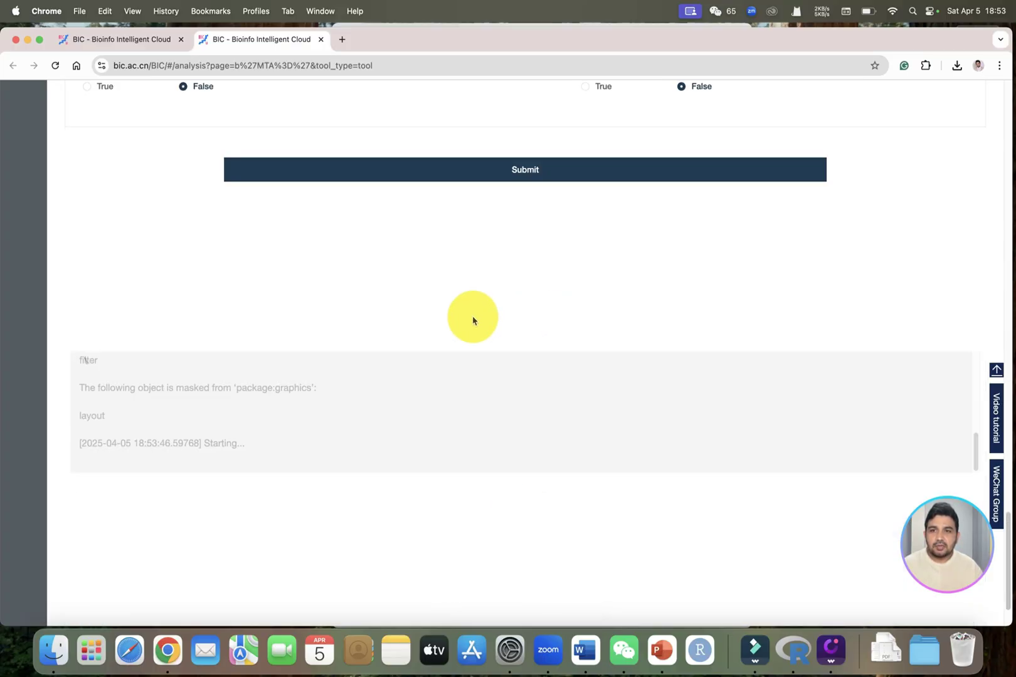
Step: Scroll to '1 Enrichment plot result' to view the bubble plot with its PDF and R script downloads
{"action": "scroll", "coordinate": [527, 349], "scroll_direction": "down", "scroll_amount": 2}
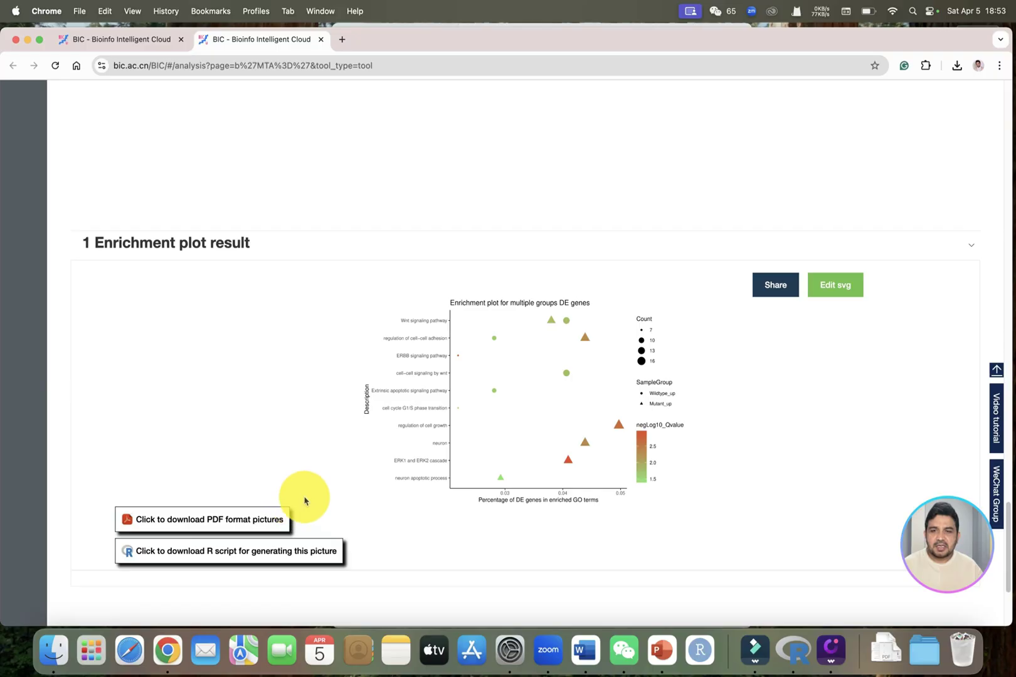
{"action": "scroll", "coordinate": [397, 514], "scroll_direction": "up", "scroll_amount": 3}
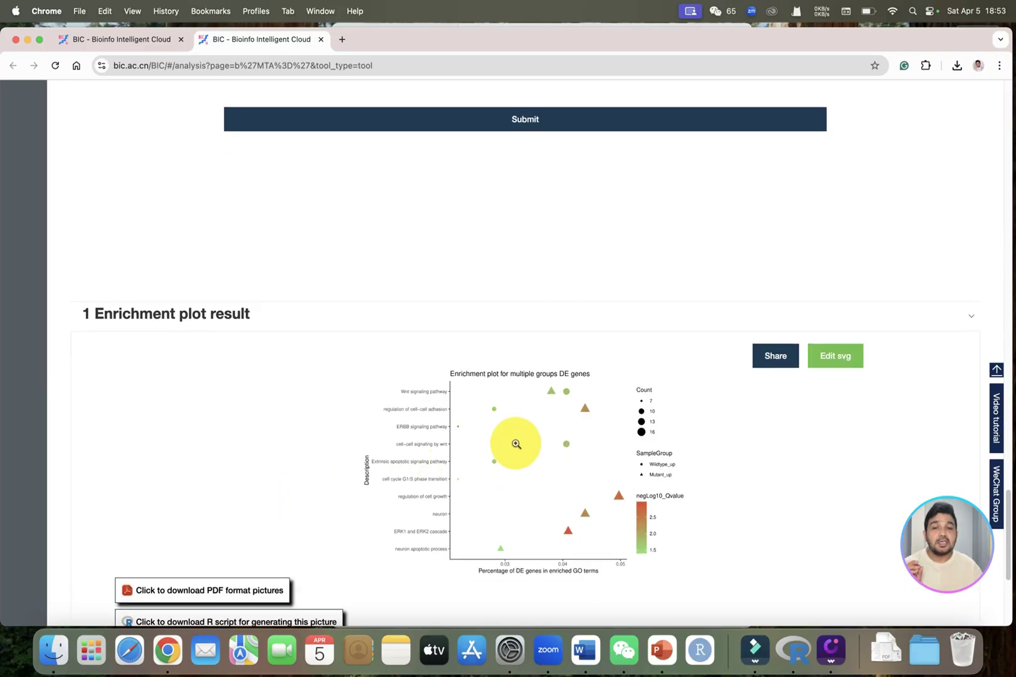
{"action": "scroll", "coordinate": [515, 443], "scroll_direction": "down", "scroll_amount": 2}
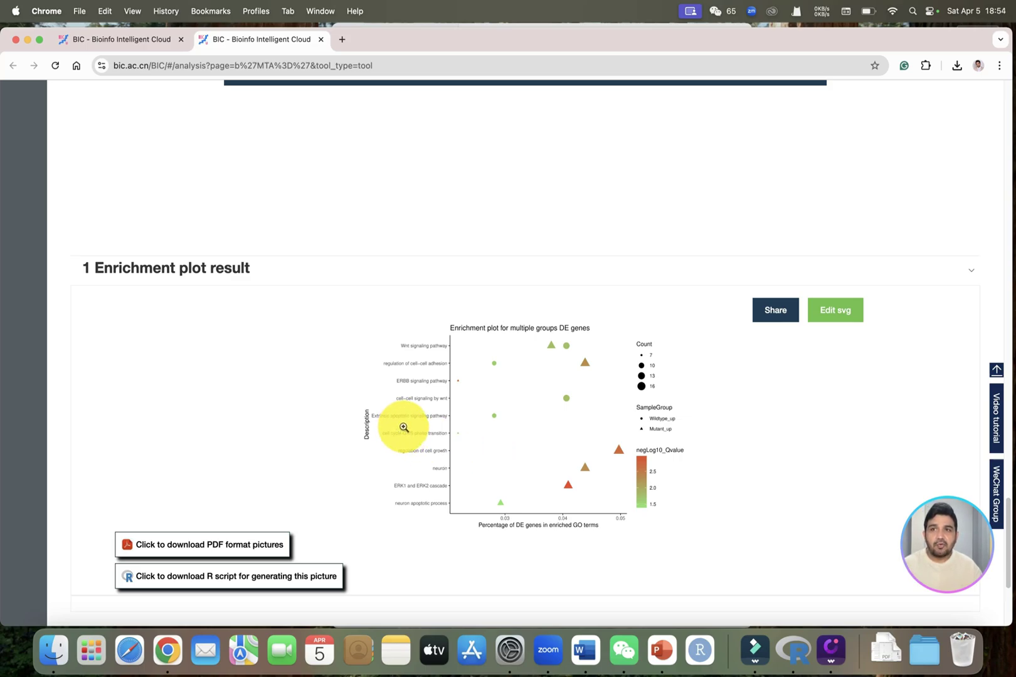
Step: Download the enrichment plot's R script and open it maximised in the R editor
{"action": "left_click", "coordinate": [221, 586]}
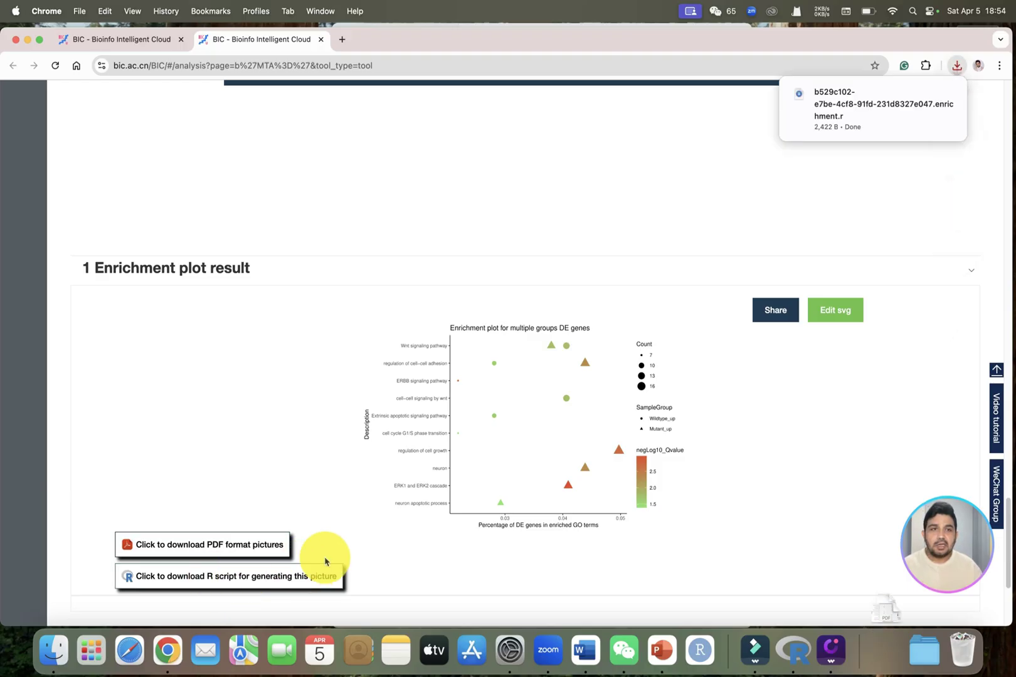
{"action": "left_click", "coordinate": [832, 114]}
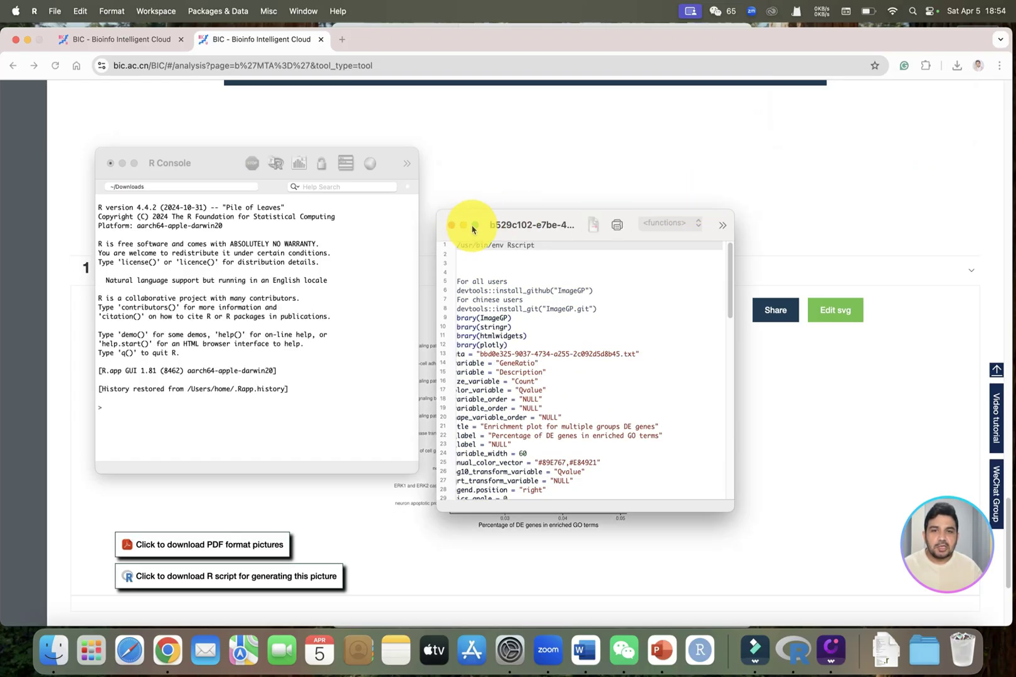
{"action": "left_click", "coordinate": [475, 226]}
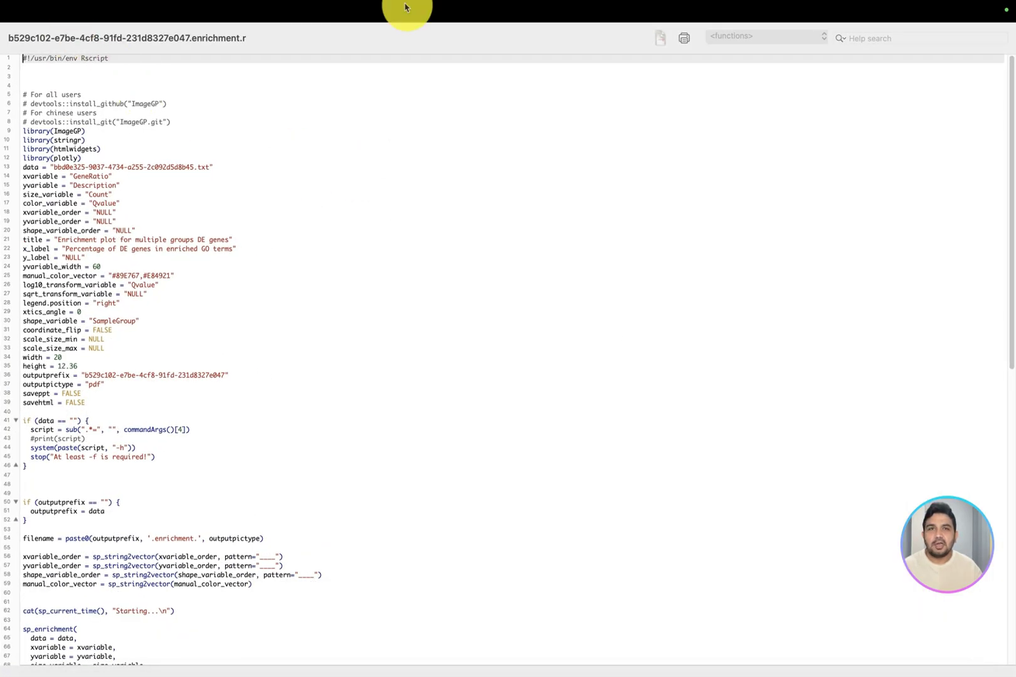
Step: Close the script editor and quit R, returning to the BIC page
{"action": "left_click", "coordinate": [16, 38]}
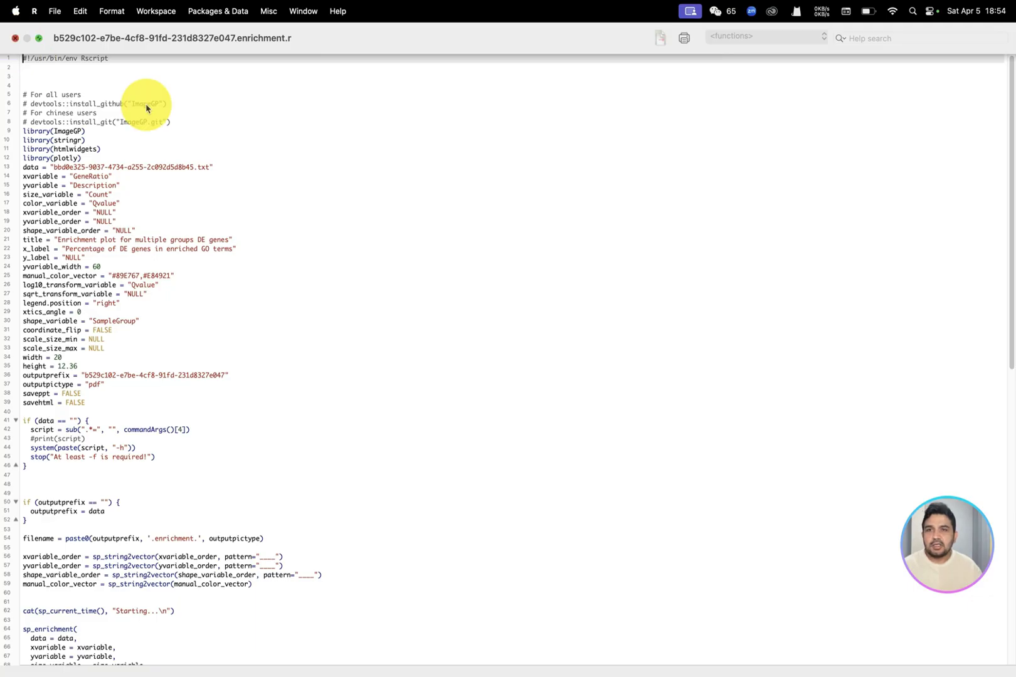
{"action": "scroll", "coordinate": [539, 221], "scroll_direction": "up", "scroll_amount": 8}
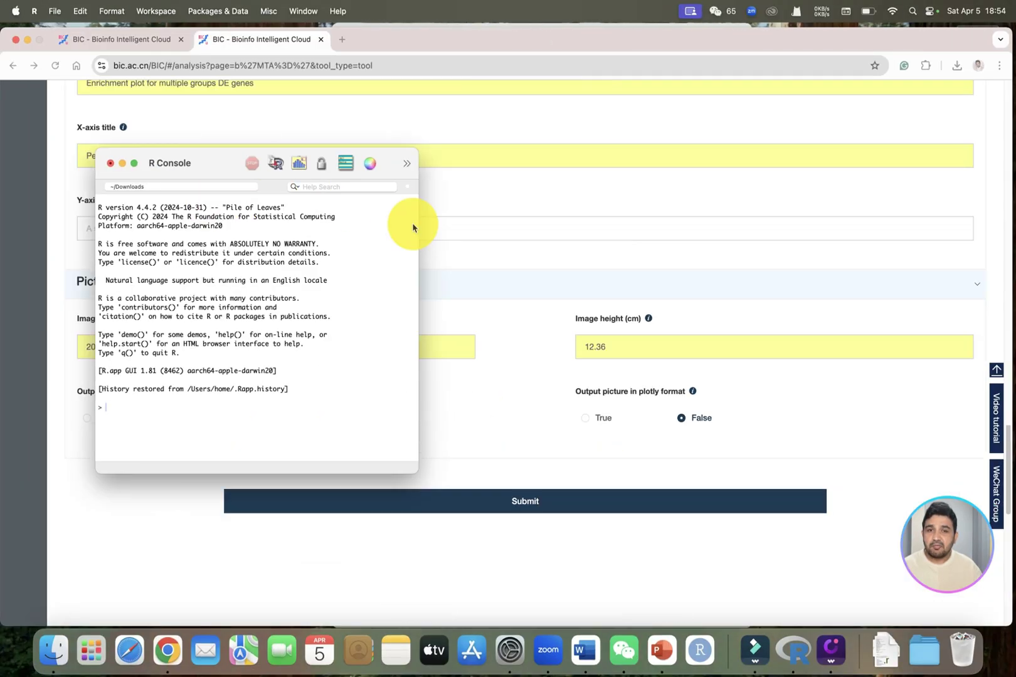
{"action": "left_click", "coordinate": [109, 164]}
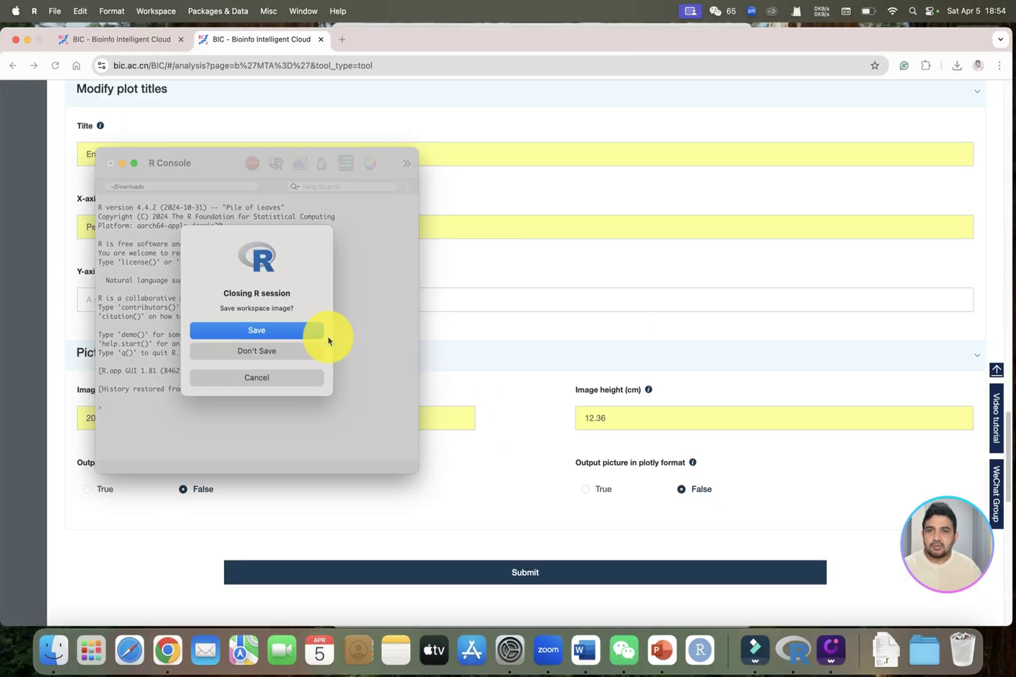
{"action": "key", "text": "Return"}
{"action": "scroll", "coordinate": [546, 279], "scroll_direction": "up", "scroll_amount": 10}
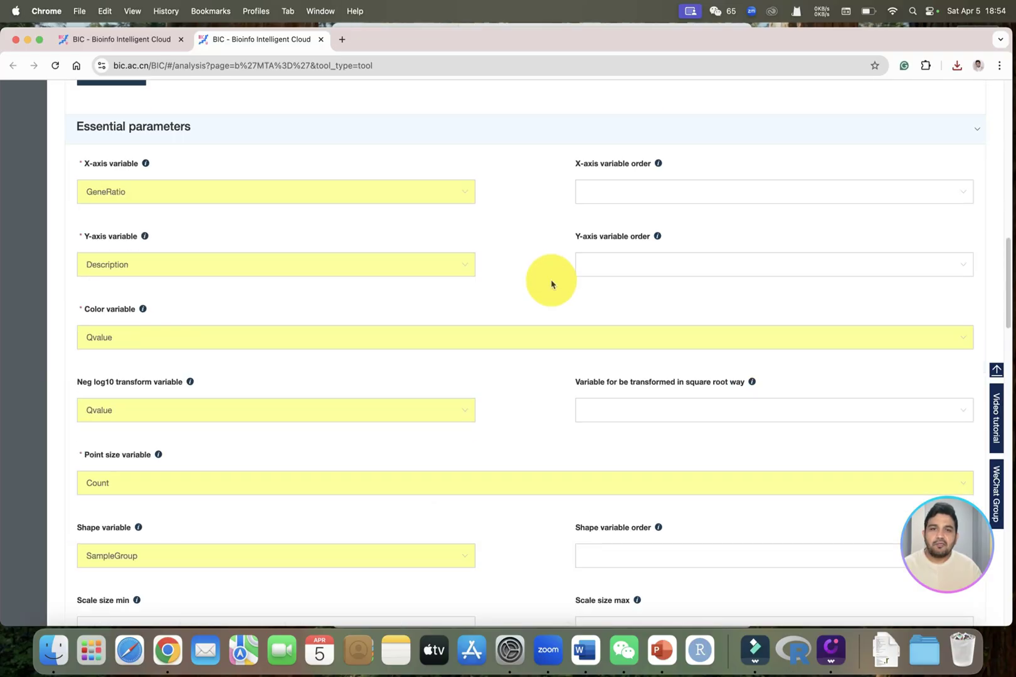